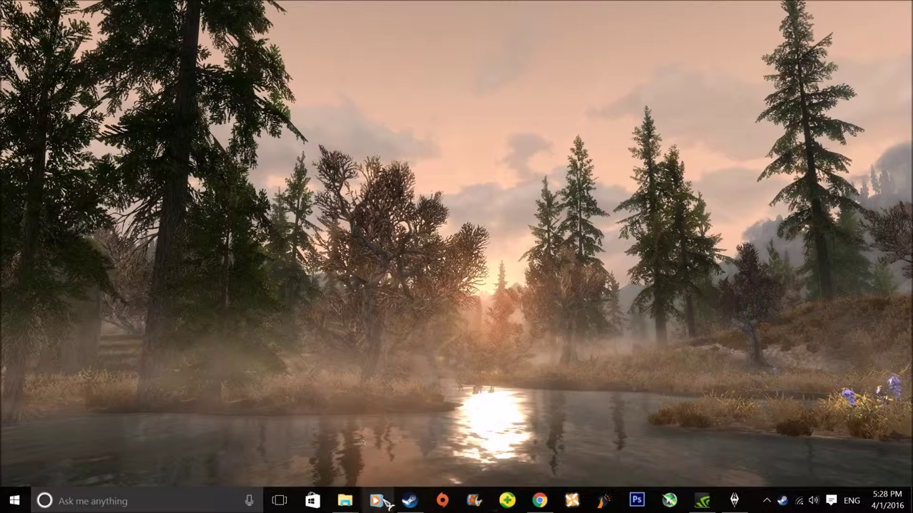
Step: Restore Chrome on the Skyrim Audio Converter Nexus page, close the screenshot lightbox, then minimize the browser
{"action": "mouse_move", "coordinate": [542, 504]}
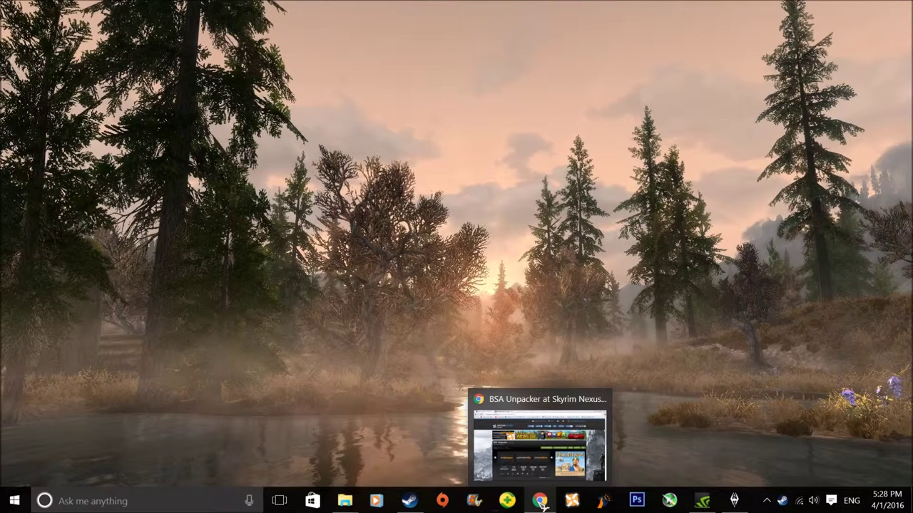
{"action": "left_click", "coordinate": [540, 502]}
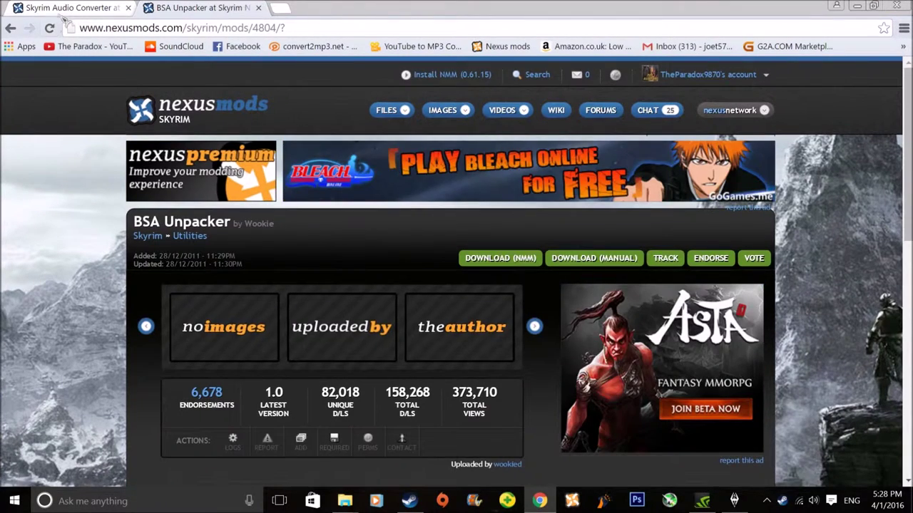
{"action": "left_click", "coordinate": [63, 13]}
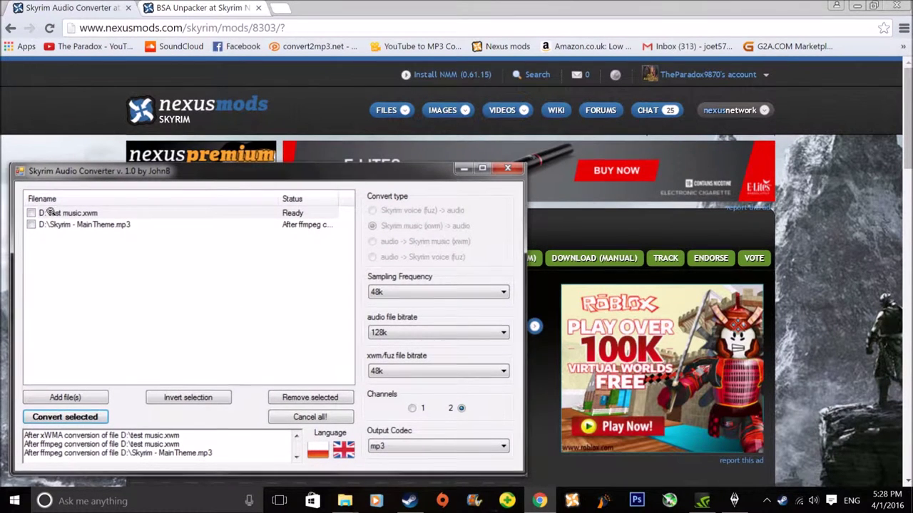
{"action": "left_click", "coordinate": [266, 262]}
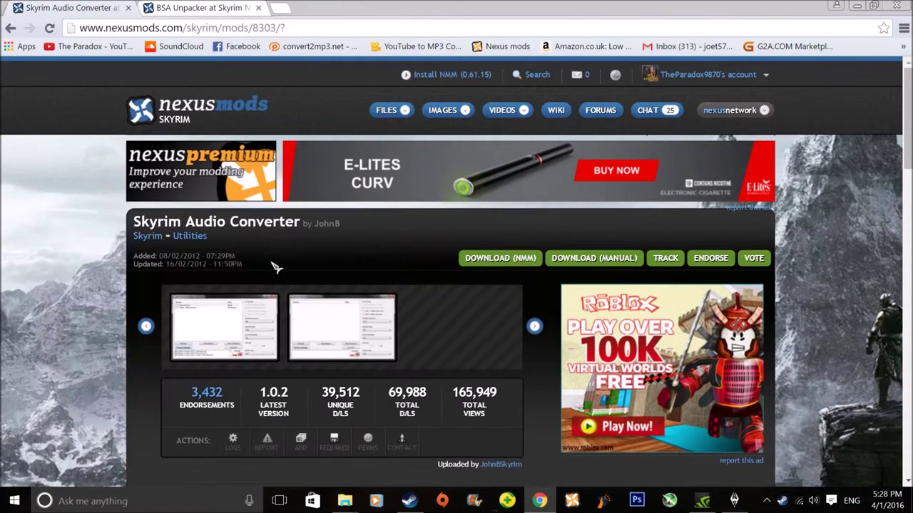
{"action": "left_click", "coordinate": [857, 7]}
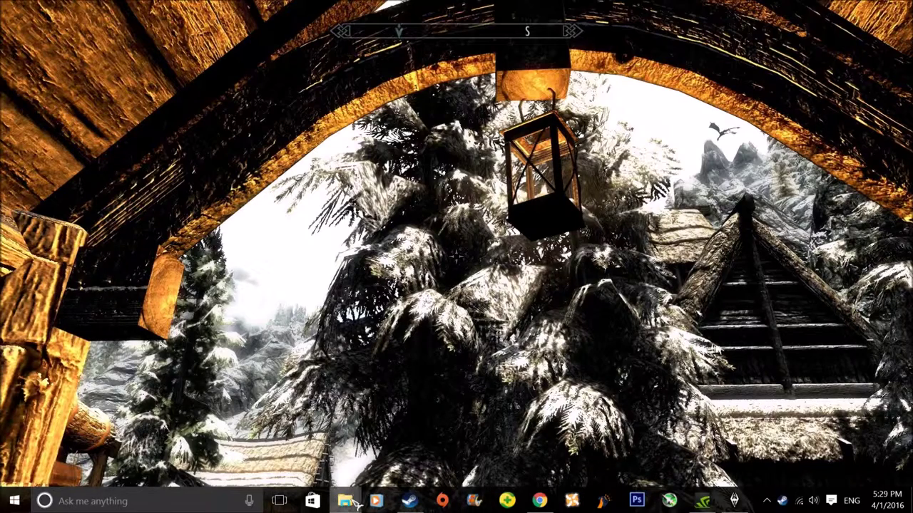
Step: From Downloads, open the Skyrim Audio Converter folder and run SkyrimAudioConverter.exe
{"action": "mouse_move", "coordinate": [353, 503]}
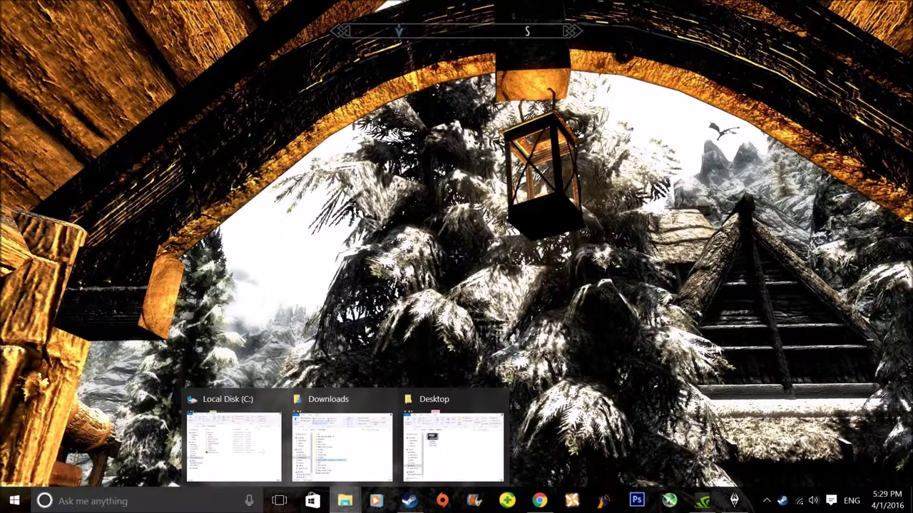
{"action": "left_click", "coordinate": [496, 399]}
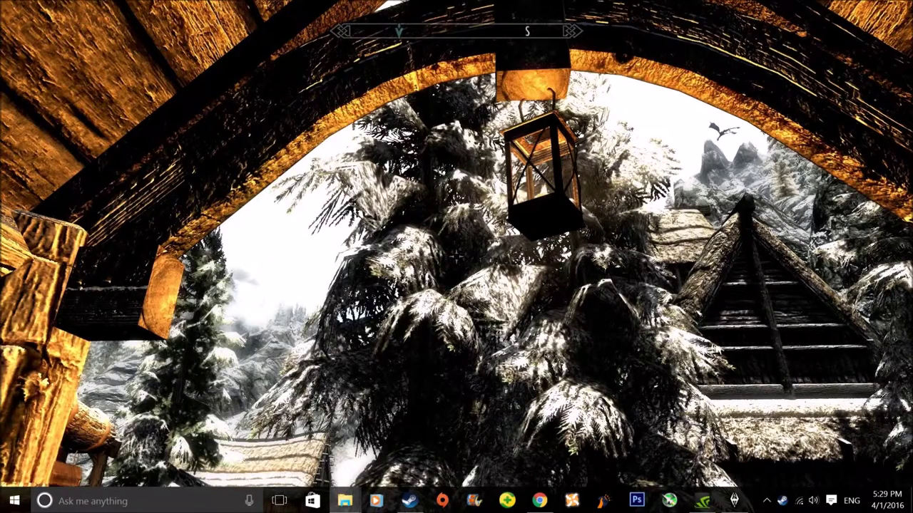
{"action": "key", "text": "alt+Tab"}
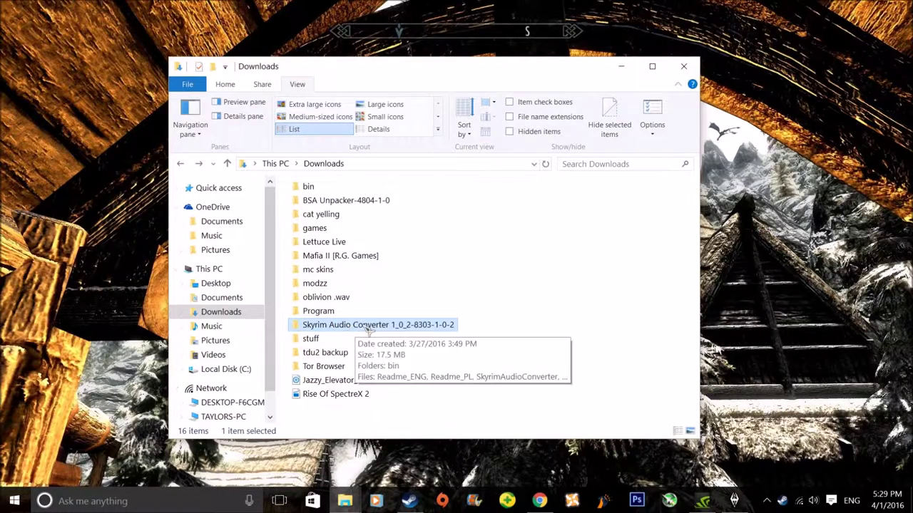
{"action": "double_click", "coordinate": [368, 325]}
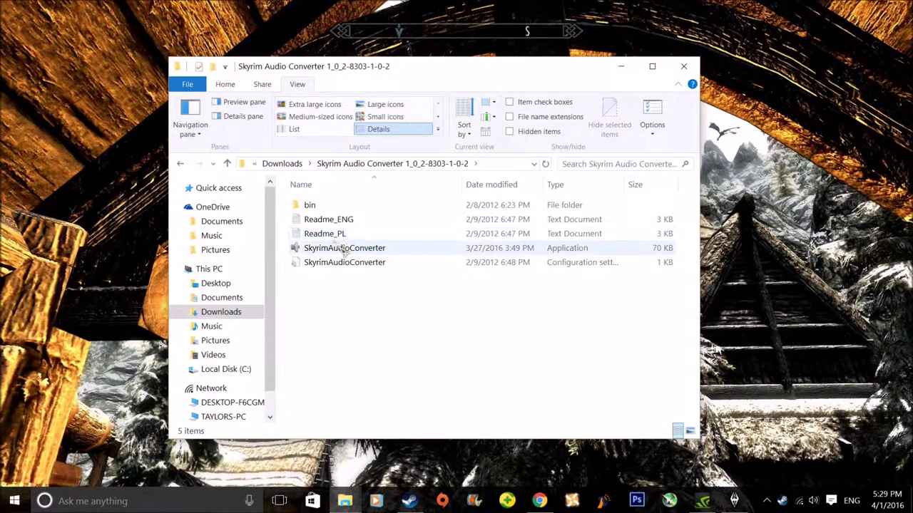
{"action": "left_click", "coordinate": [180, 163]}
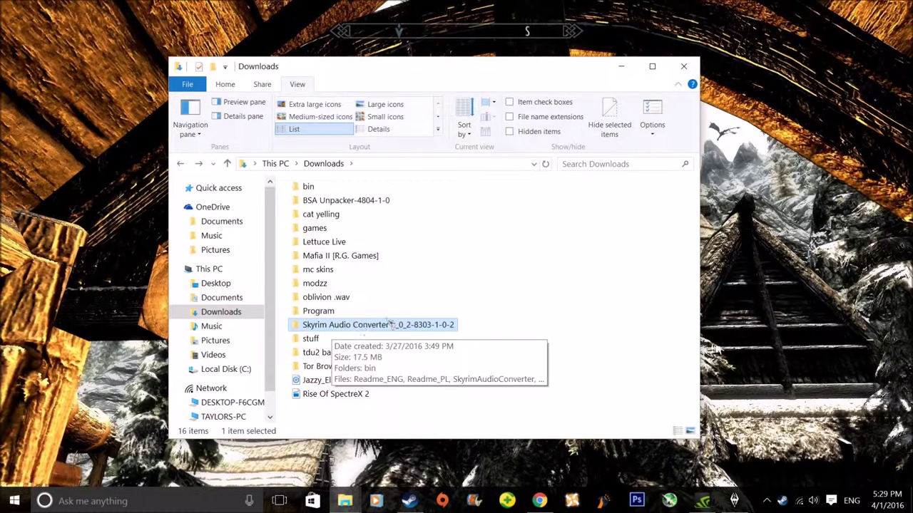
{"action": "double_click", "coordinate": [349, 330]}
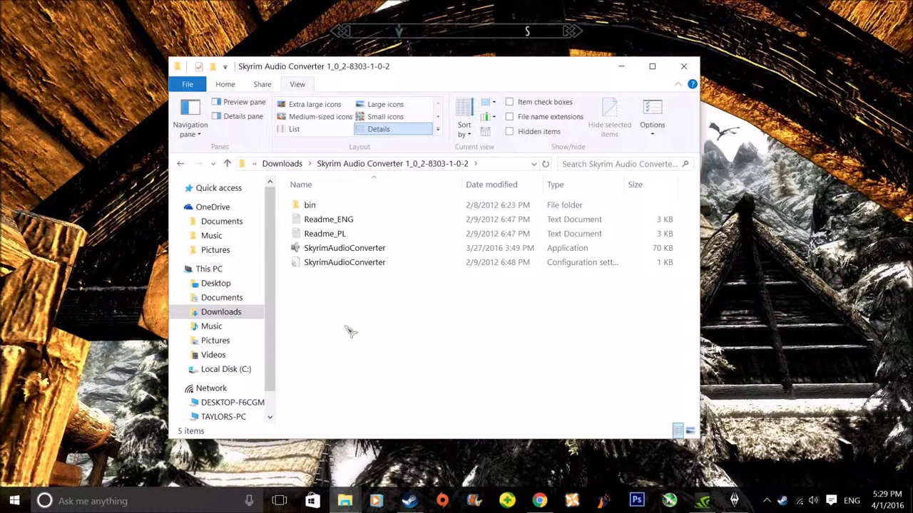
{"action": "left_click", "coordinate": [351, 251]}
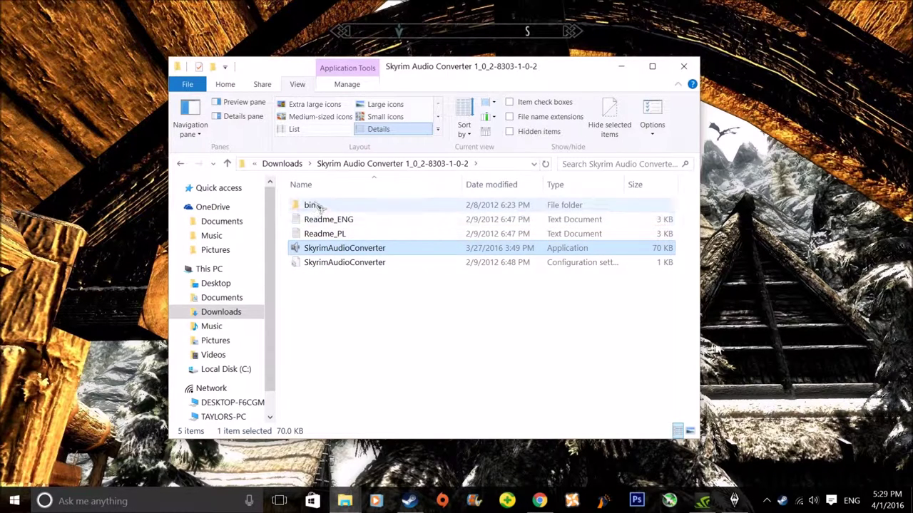
{"action": "double_click", "coordinate": [348, 253]}
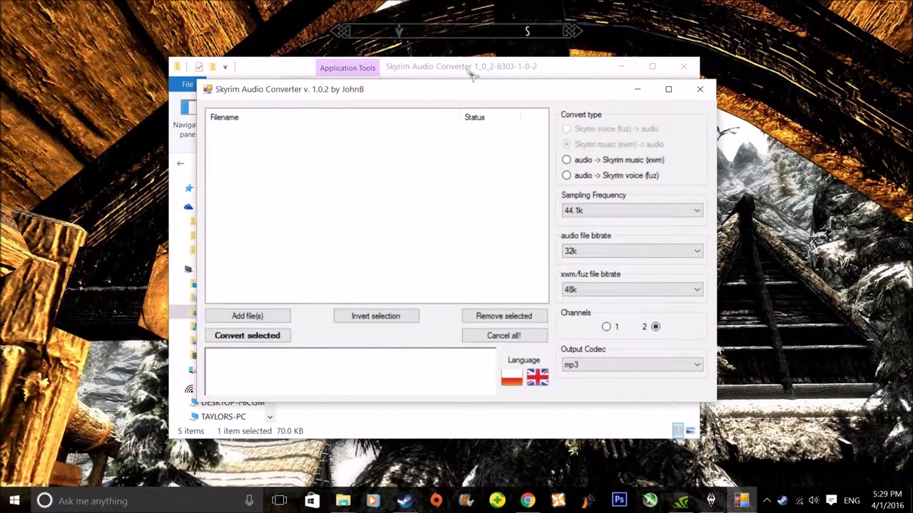
Step: Reposition and enlarge the converter window, leaving its interface in English after trying Polish
{"action": "left_click_drag", "start_coordinate": [469, 98], "coordinate": [507, 142]}
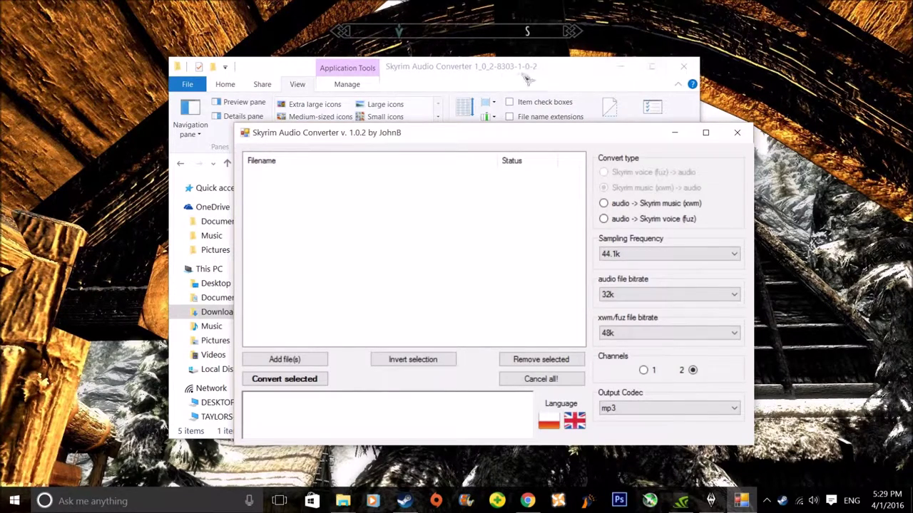
{"action": "left_click", "coordinate": [629, 67]}
{"action": "left_click_drag", "start_coordinate": [421, 132], "coordinate": [443, 114]}
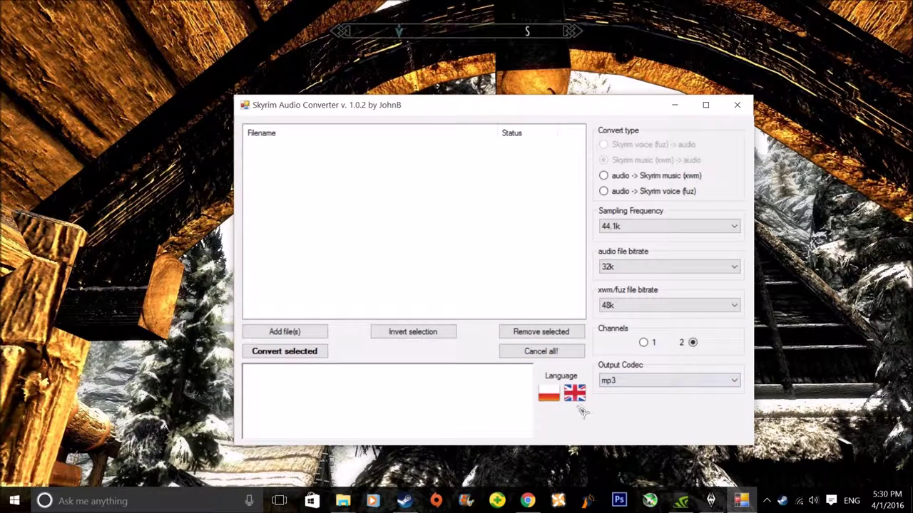
{"action": "left_click", "coordinate": [546, 402]}
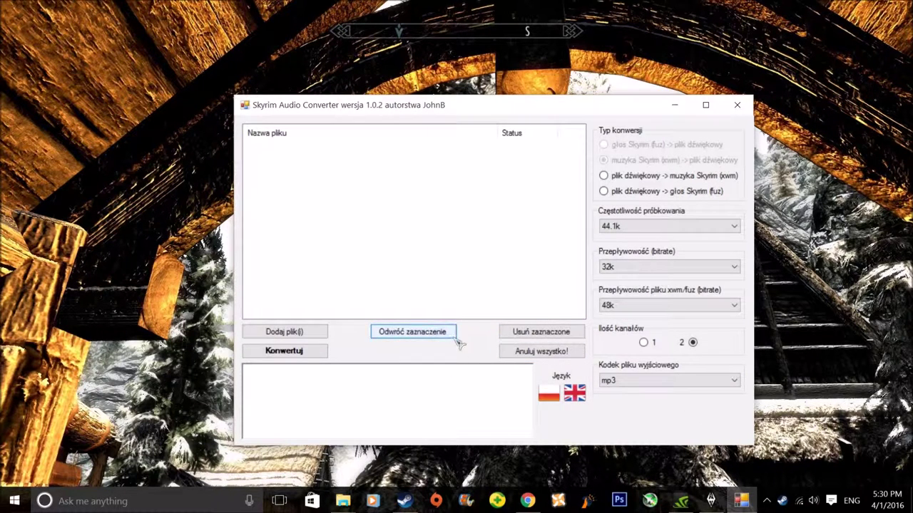
{"action": "left_click", "coordinate": [568, 401]}
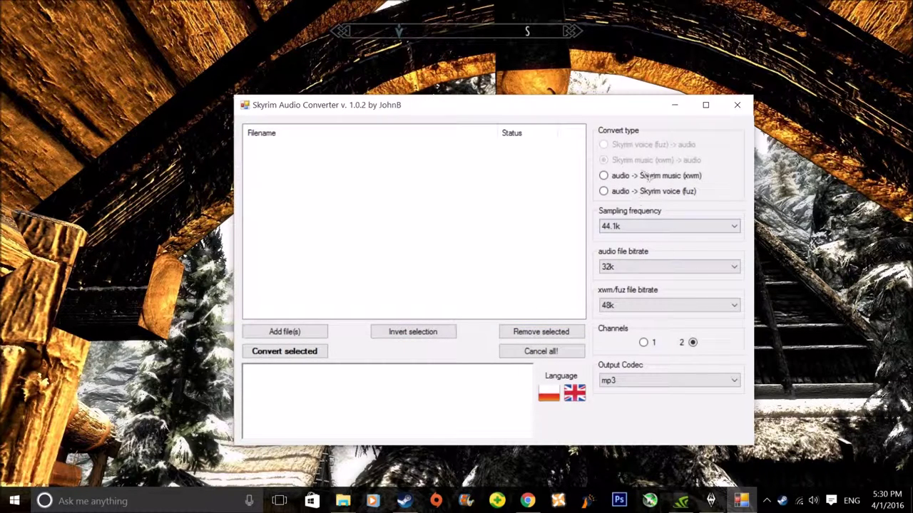
{"action": "left_click_drag", "start_coordinate": [515, 110], "coordinate": [372, 47]}
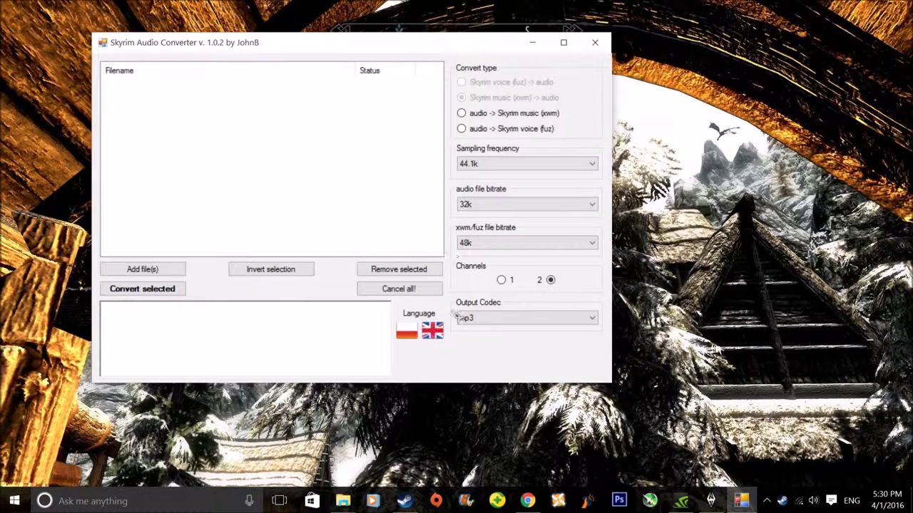
Step: Open a new File Explorer window at Quick access and place it over the converter
{"action": "left_click", "coordinate": [343, 501]}
{"action": "left_click", "coordinate": [312, 462]}
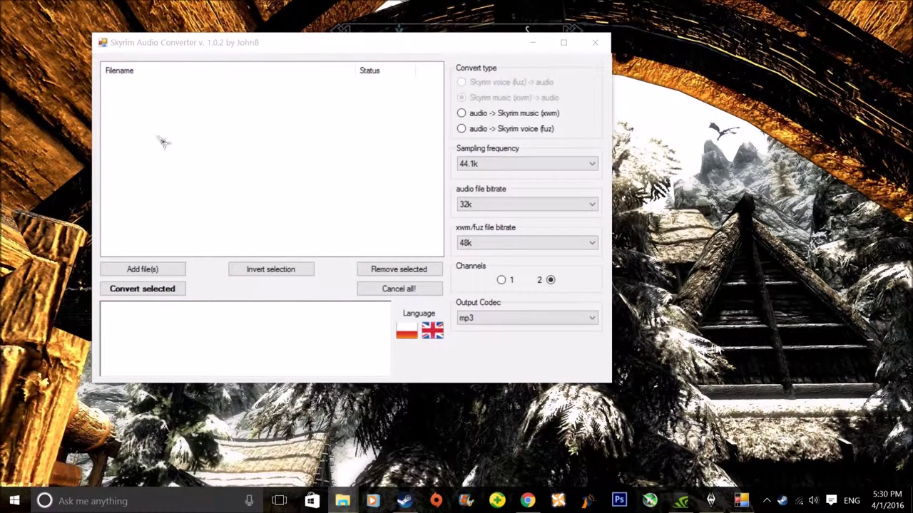
{"action": "right_click", "coordinate": [342, 501]}
{"action": "left_click", "coordinate": [295, 431]}
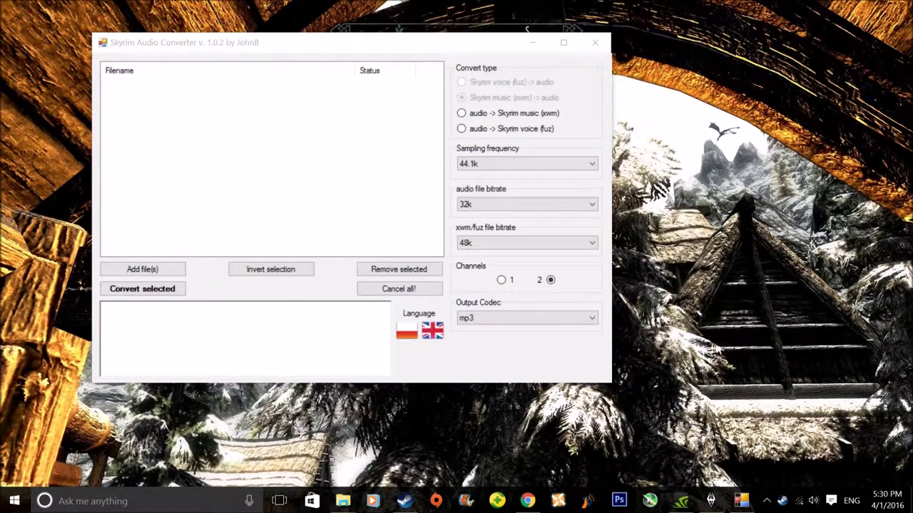
{"action": "left_click_drag", "start_coordinate": [350, 153], "coordinate": [492, 39]}
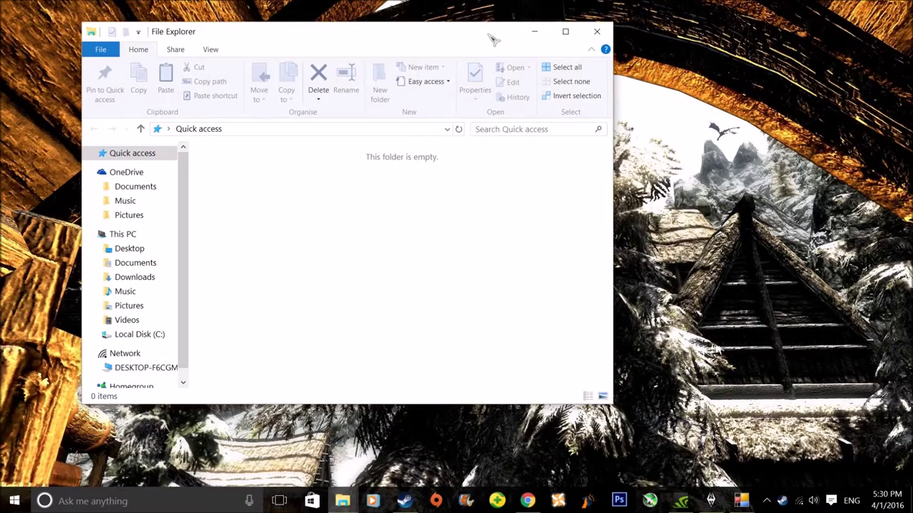
Step: Browse Music's skyrim music folder, checking the instramental and morrowind subfolders
{"action": "left_click", "coordinate": [126, 291]}
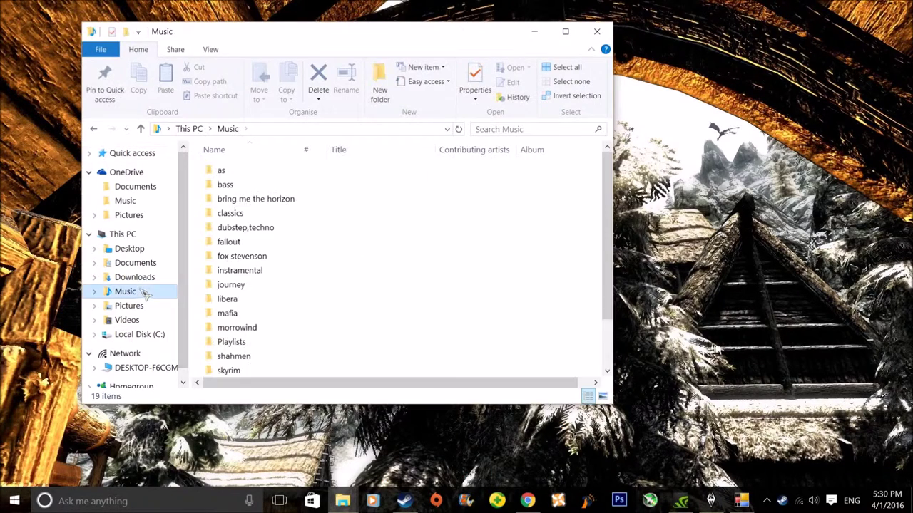
{"action": "scroll", "coordinate": [249, 350], "scroll_direction": "down", "scroll_amount": 2}
{"action": "left_click", "coordinate": [254, 331]}
{"action": "double_click", "coordinate": [254, 330]}
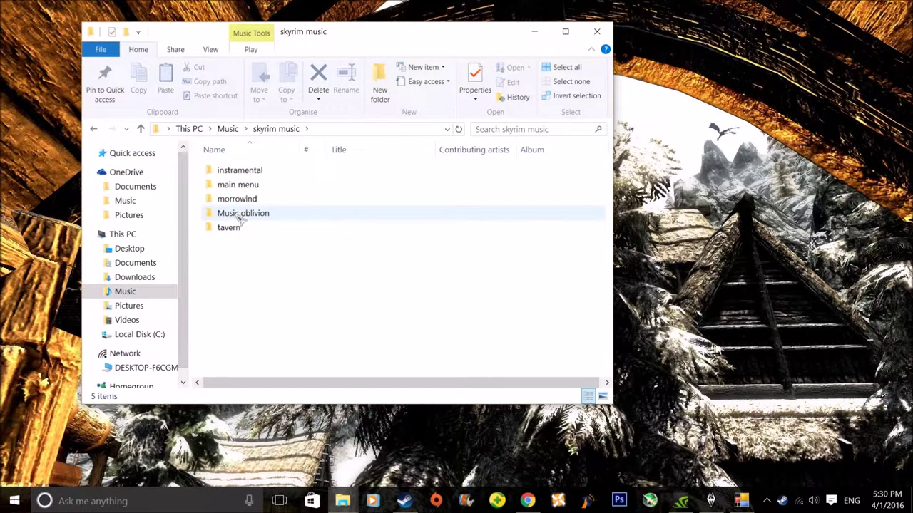
{"action": "double_click", "coordinate": [243, 172]}
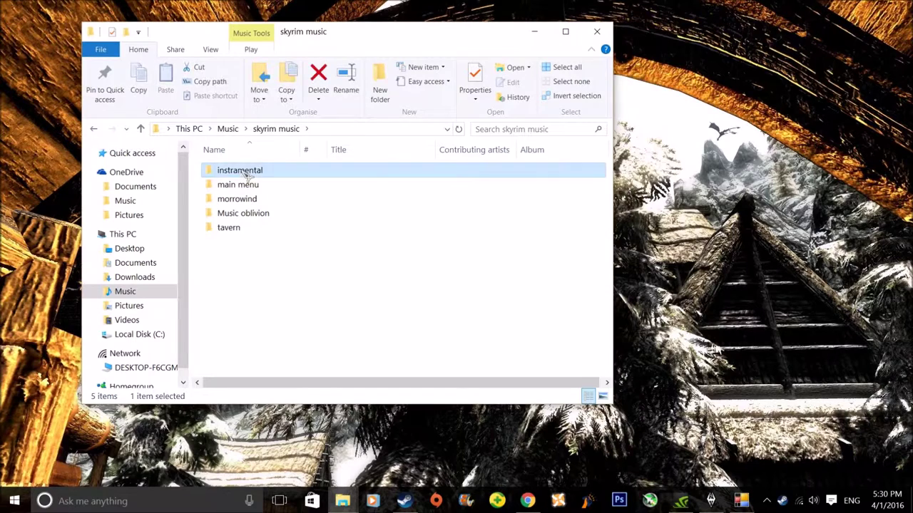
{"action": "left_click", "coordinate": [97, 132]}
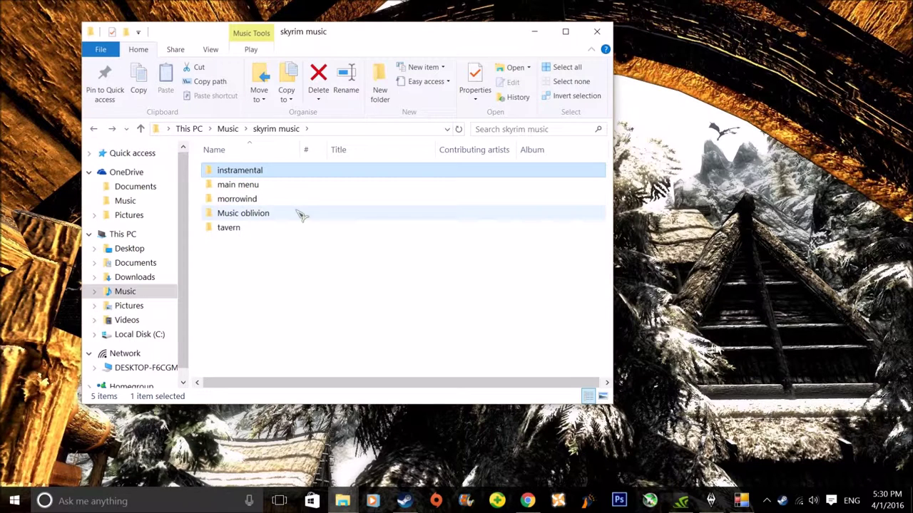
{"action": "double_click", "coordinate": [241, 200]}
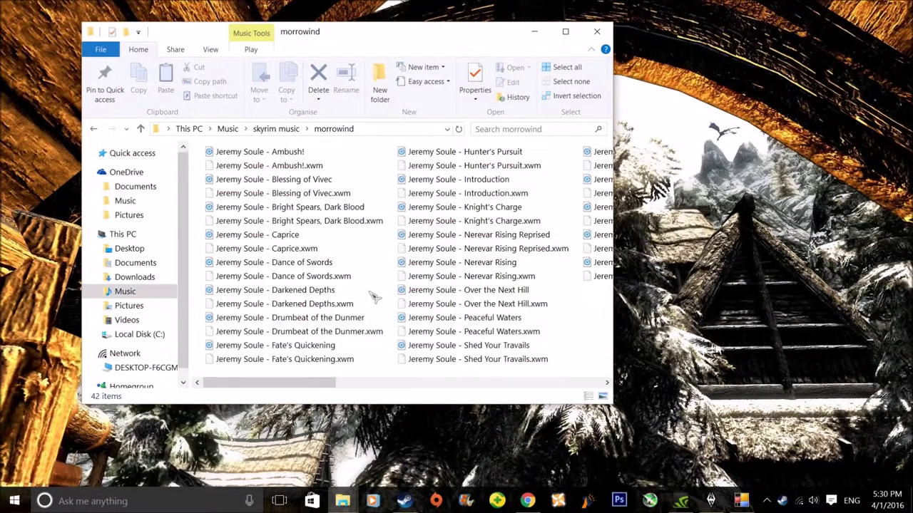
{"action": "scroll", "coordinate": [511, 279], "scroll_direction": "down", "scroll_amount": 3}
{"action": "scroll", "coordinate": [285, 278], "scroll_direction": "up", "scroll_amount": 3}
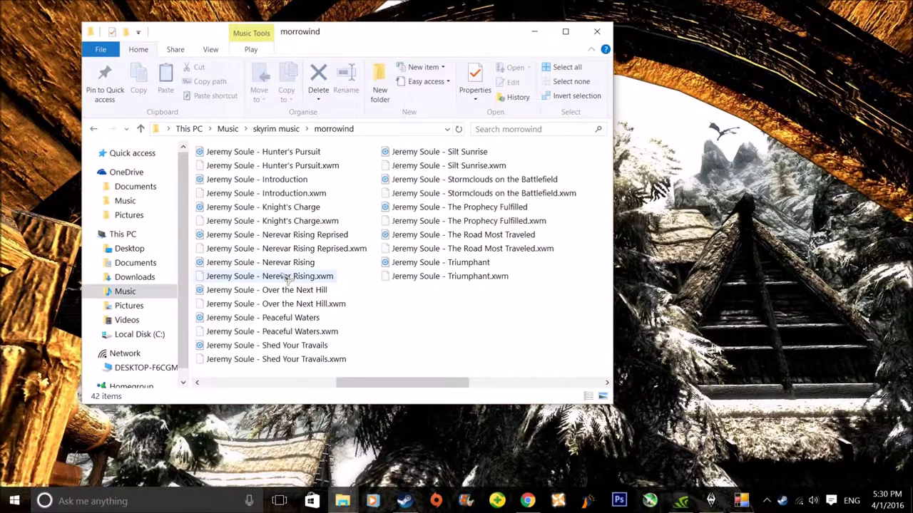
{"action": "scroll", "coordinate": [285, 279], "scroll_direction": "up", "scroll_amount": 3}
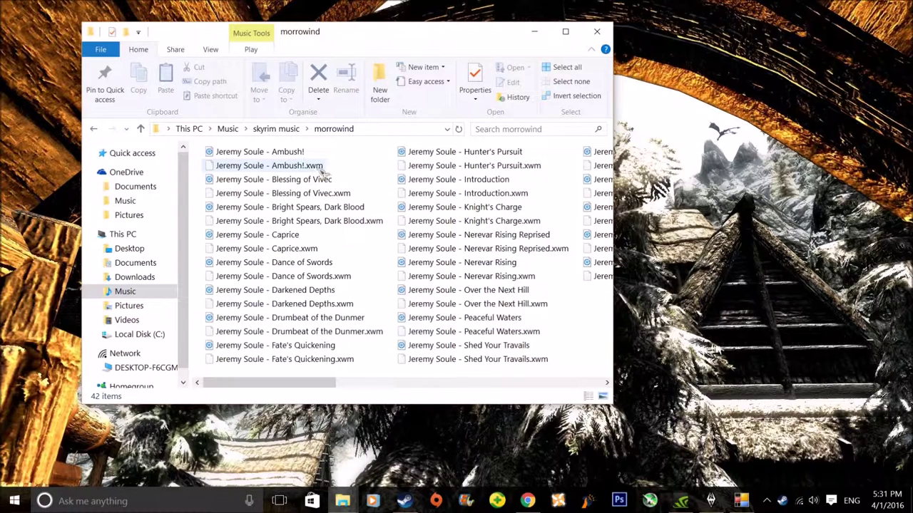
Step: Go back to Music and open the fallout folder with its 30 soundtrack MP3s
{"action": "left_click", "coordinate": [139, 295]}
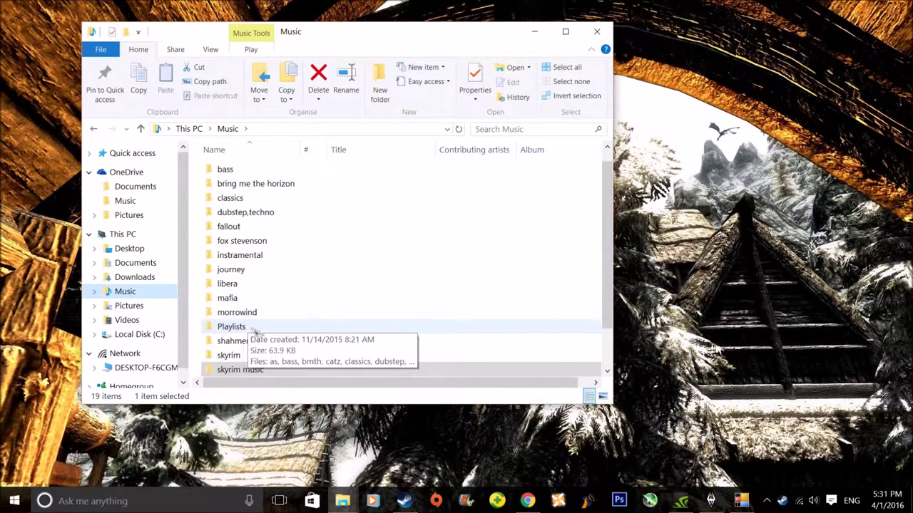
{"action": "scroll", "coordinate": [235, 286], "scroll_direction": "up", "scroll_amount": 1}
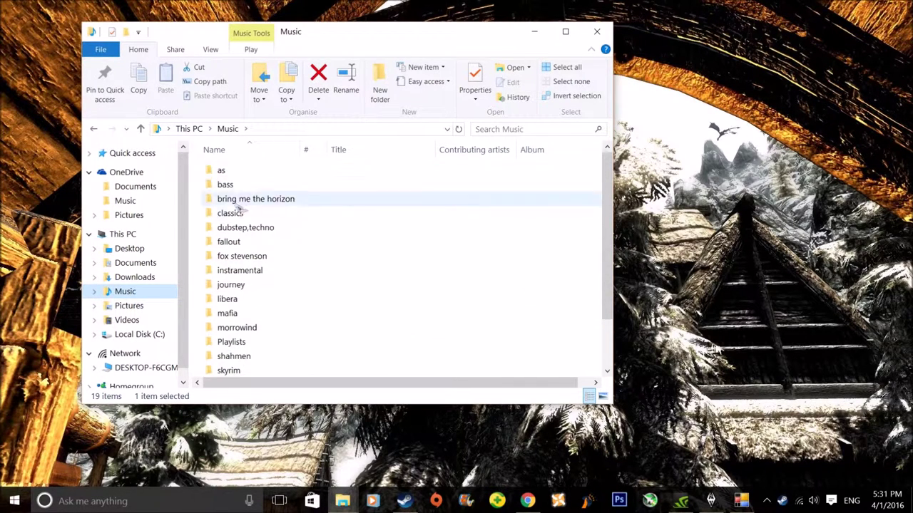
{"action": "double_click", "coordinate": [232, 243]}
{"action": "scroll", "coordinate": [257, 279], "scroll_direction": "down", "scroll_amount": 1}
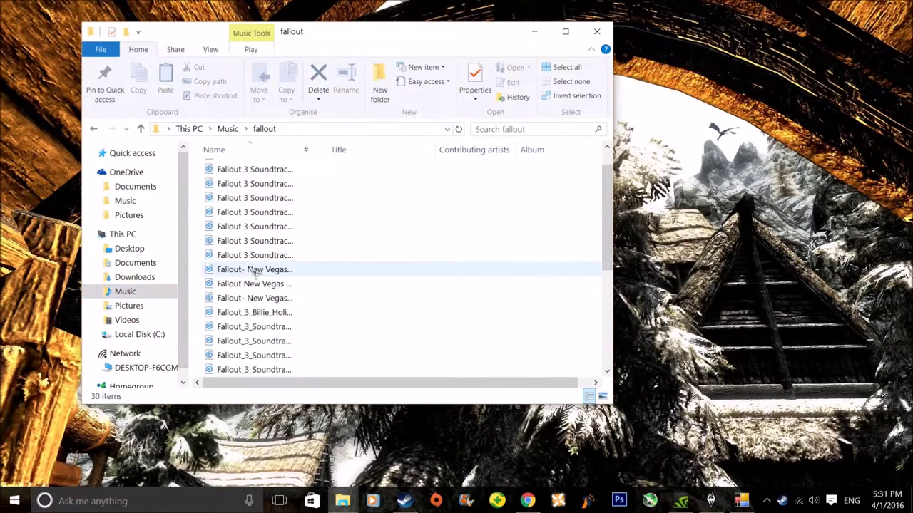
{"action": "scroll", "coordinate": [271, 321], "scroll_direction": "down", "scroll_amount": 1}
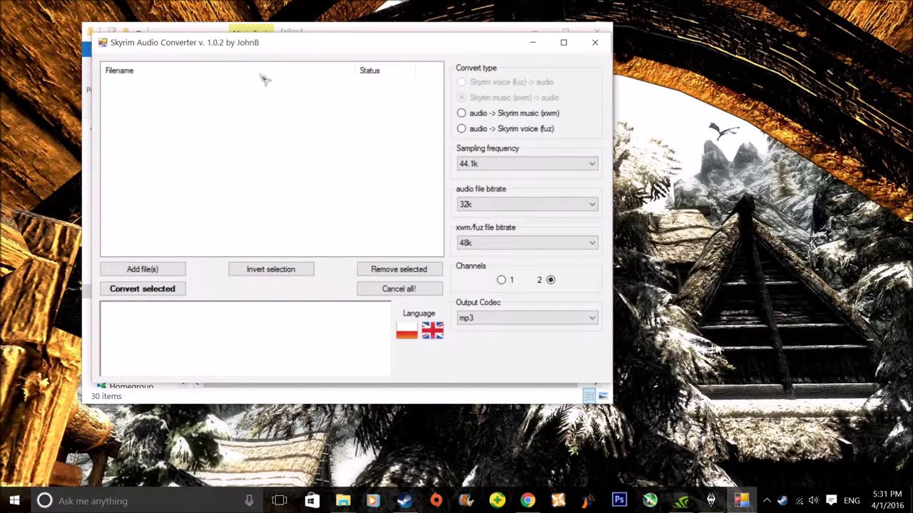
Step: Add the Fallout New Vegas Soundtrack track from Music\fallout to the converter's list
{"action": "left_click", "coordinate": [165, 276]}
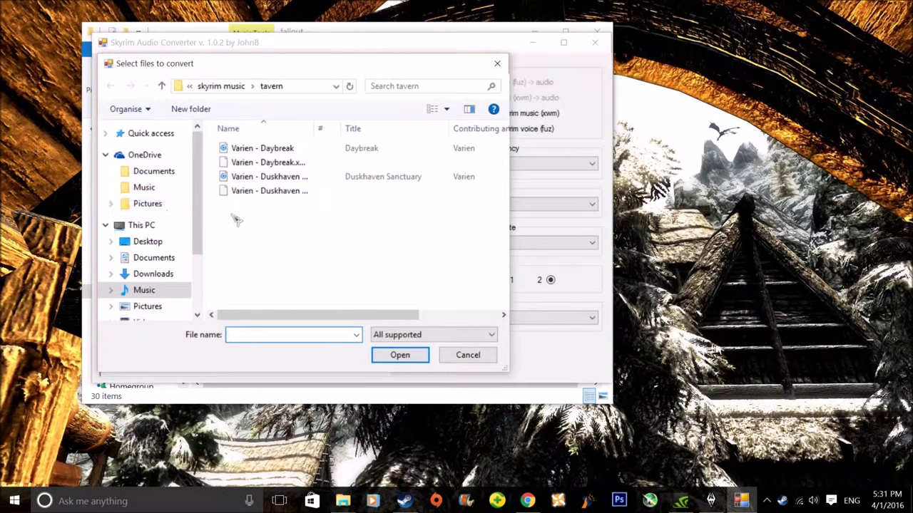
{"action": "left_click", "coordinate": [175, 293]}
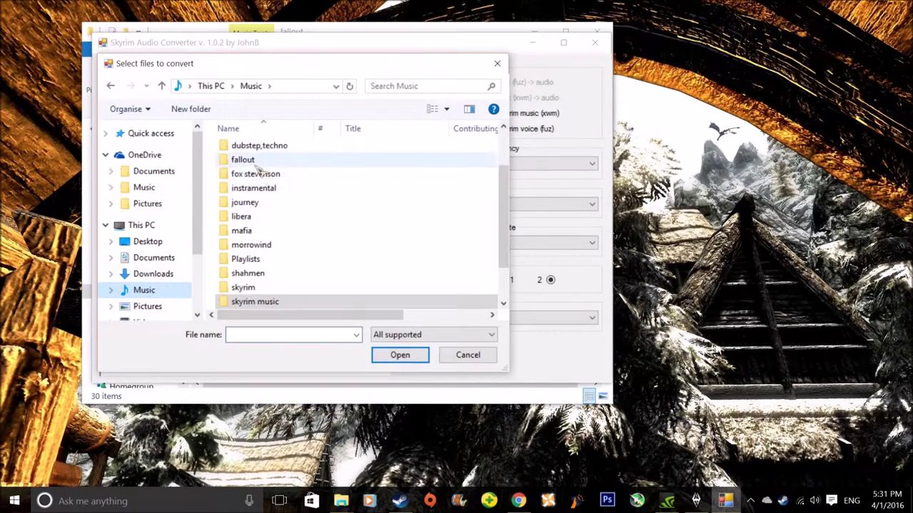
{"action": "double_click", "coordinate": [285, 159]}
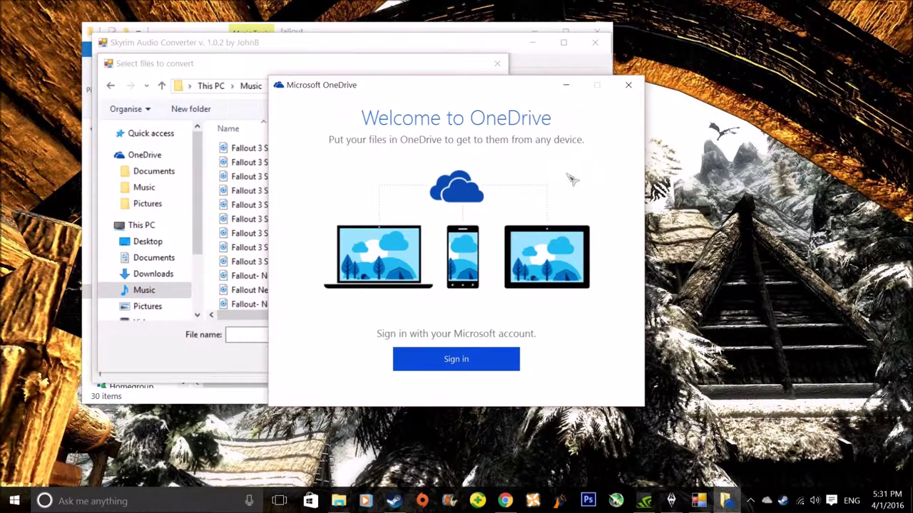
{"action": "left_click", "coordinate": [628, 85]}
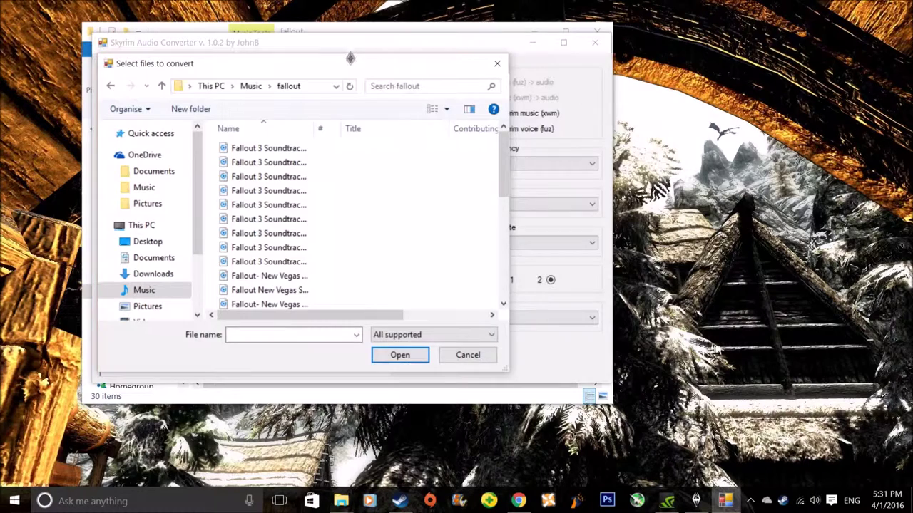
{"action": "left_click_drag", "start_coordinate": [350, 59], "coordinate": [491, 60]}
{"action": "scroll", "coordinate": [399, 189], "scroll_direction": "down", "scroll_amount": 3}
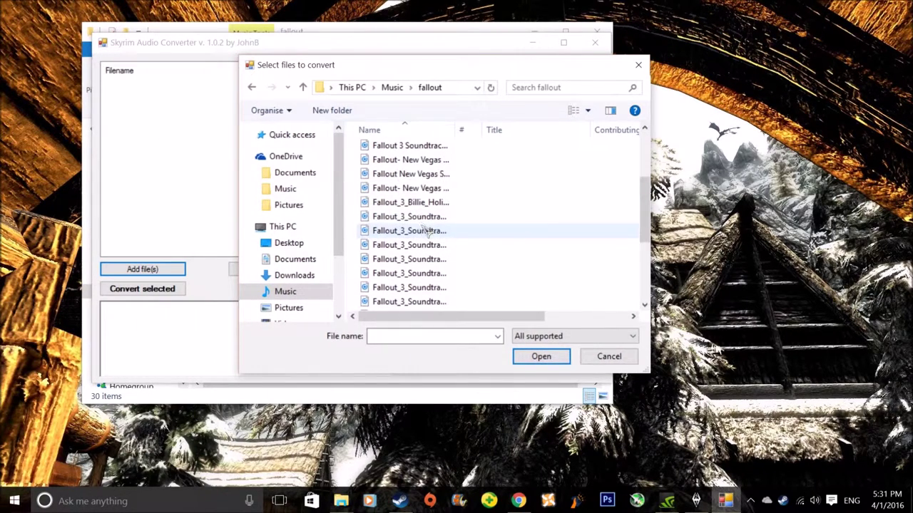
{"action": "left_click", "coordinate": [422, 174]}
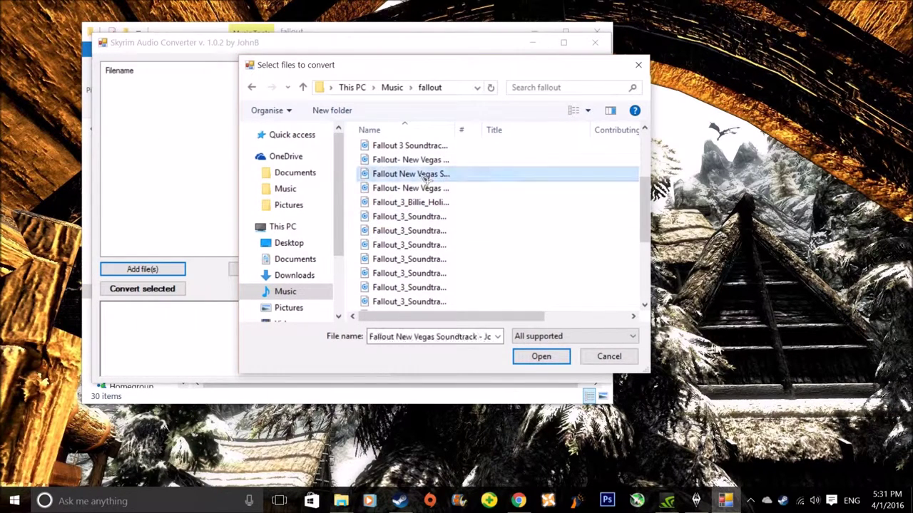
{"action": "left_click", "coordinate": [540, 357]}
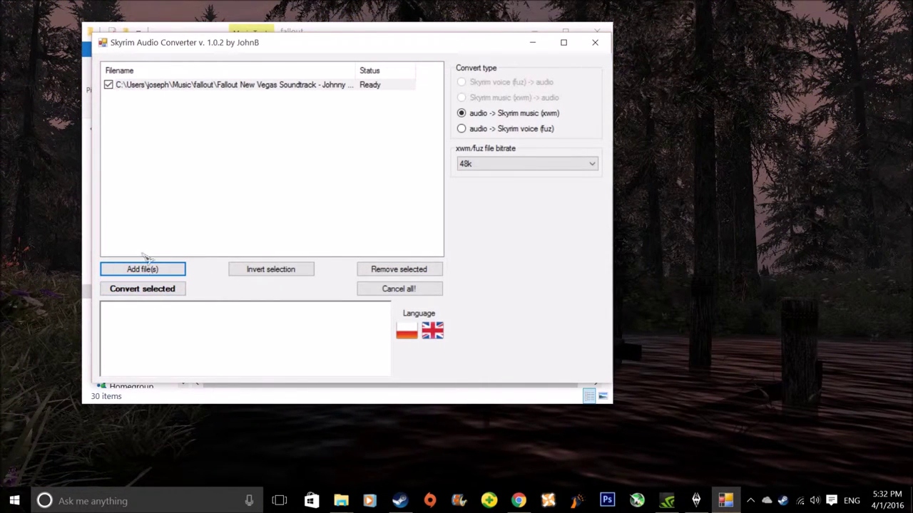
Step: Convert the New Vegas track to xwm and bring up the fallout folder to check it
{"action": "left_click", "coordinate": [146, 287]}
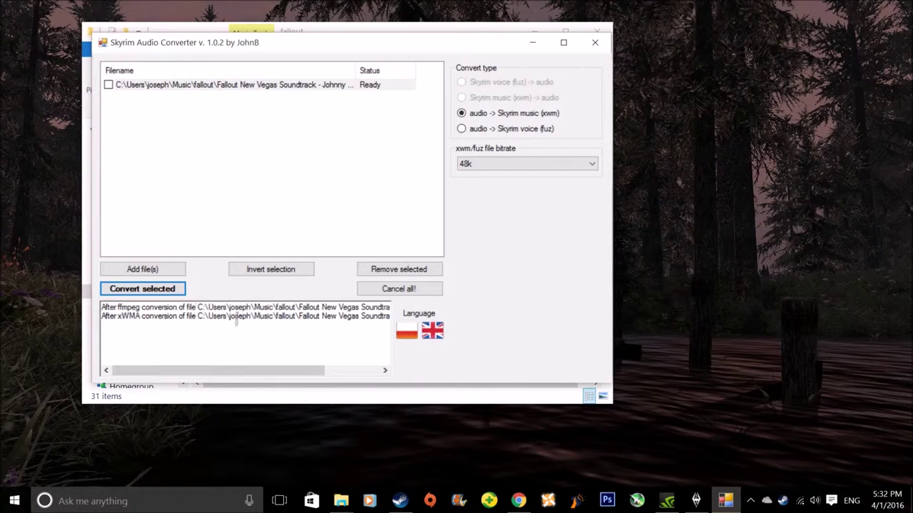
{"action": "left_click_drag", "start_coordinate": [395, 48], "coordinate": [639, 194]}
{"action": "left_click", "coordinate": [428, 31]}
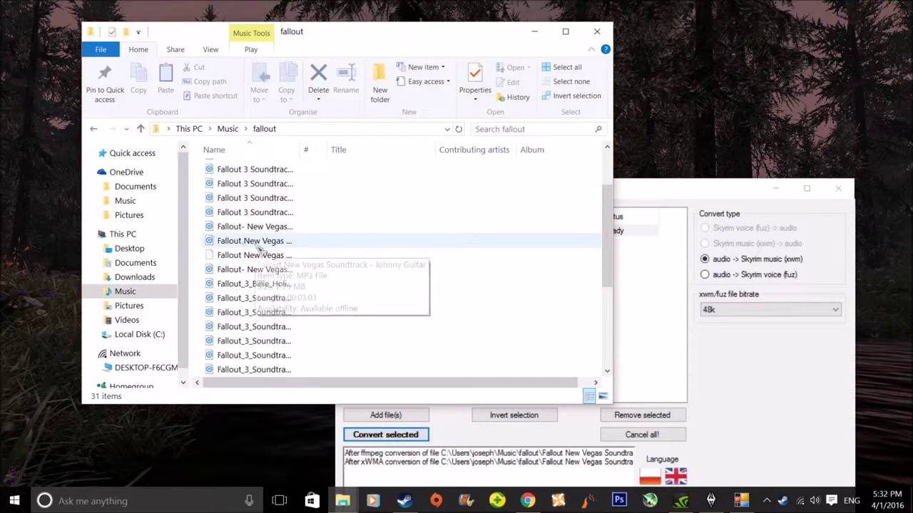
Step: Move the fallout window top-left, the converter right, and centre the Local Disk (C:) window
{"action": "left_click", "coordinate": [664, 200]}
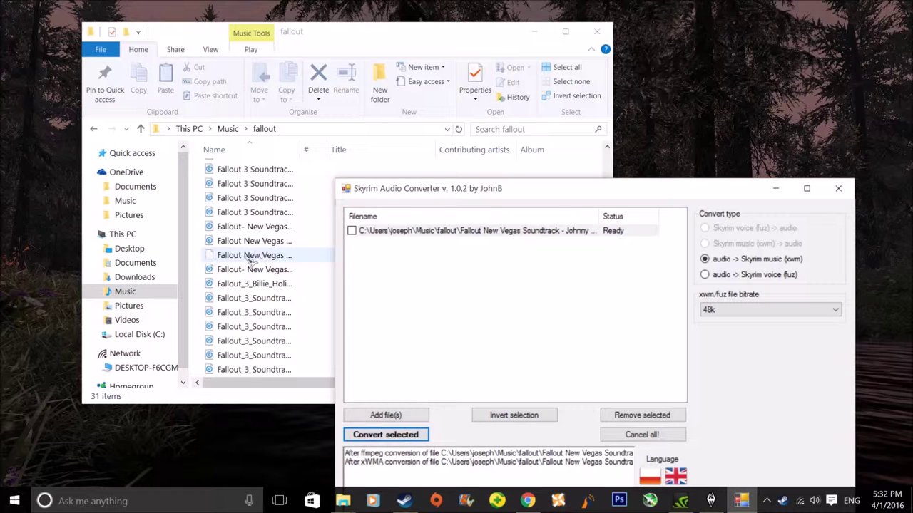
{"action": "left_click_drag", "start_coordinate": [370, 33], "coordinate": [4, 4]}
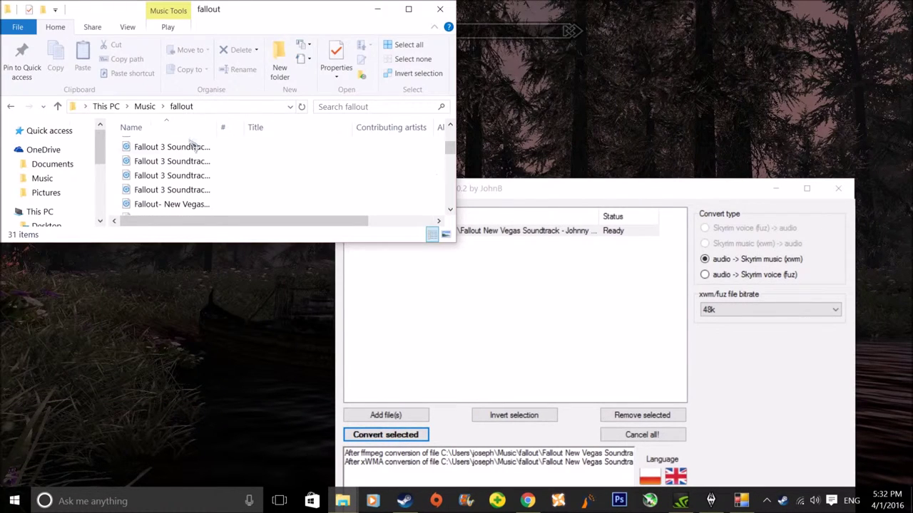
{"action": "left_click_drag", "start_coordinate": [637, 196], "coordinate": [910, 193]}
{"action": "left_click_drag", "start_coordinate": [456, 258], "coordinate": [507, 75]}
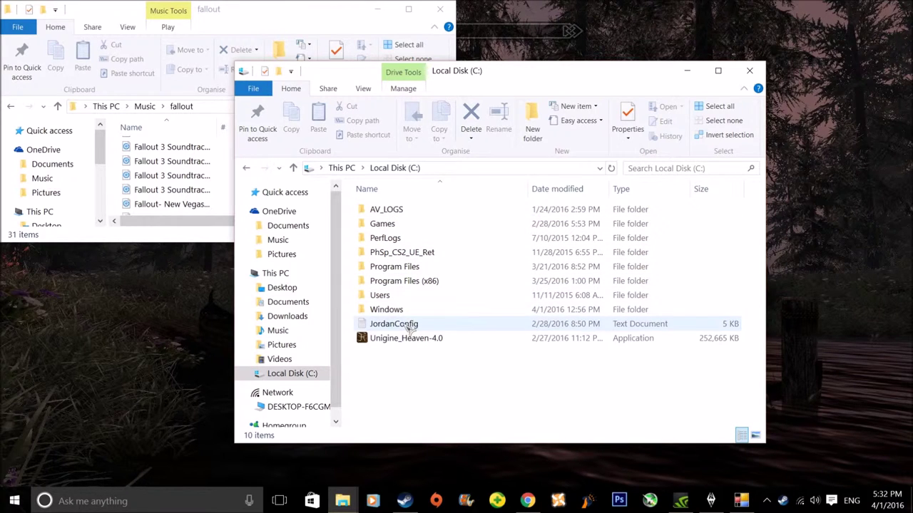
Step: Open Program Files (x86) and then the Steam folder on Local Disk (C:)
{"action": "double_click", "coordinate": [407, 281]}
{"action": "scroll", "coordinate": [402, 283], "scroll_direction": "down", "scroll_amount": 6}
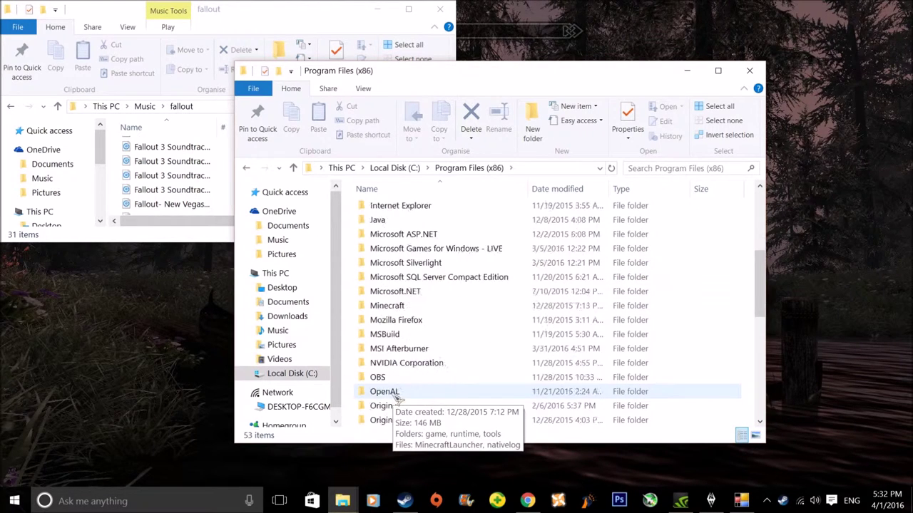
{"action": "scroll", "coordinate": [391, 396], "scroll_direction": "down", "scroll_amount": 2}
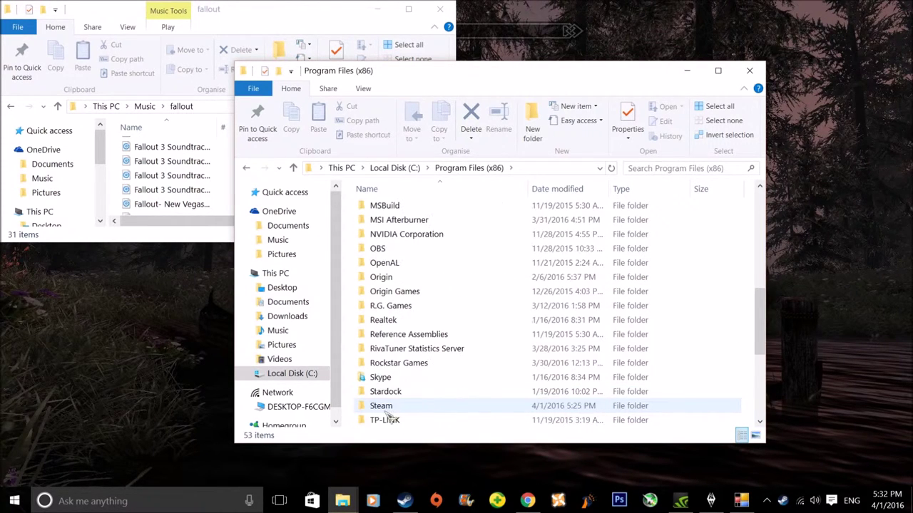
{"action": "left_click", "coordinate": [386, 405]}
{"action": "double_click", "coordinate": [385, 406]}
{"action": "scroll", "coordinate": [426, 325], "scroll_direction": "down", "scroll_amount": 2}
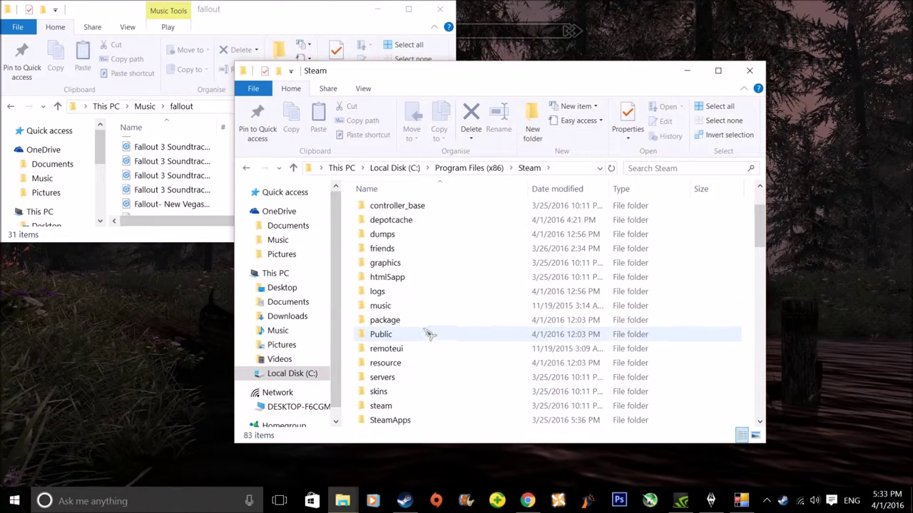
{"action": "scroll", "coordinate": [412, 426], "scroll_direction": "up", "scroll_amount": 2}
{"action": "left_click", "coordinate": [400, 420]}
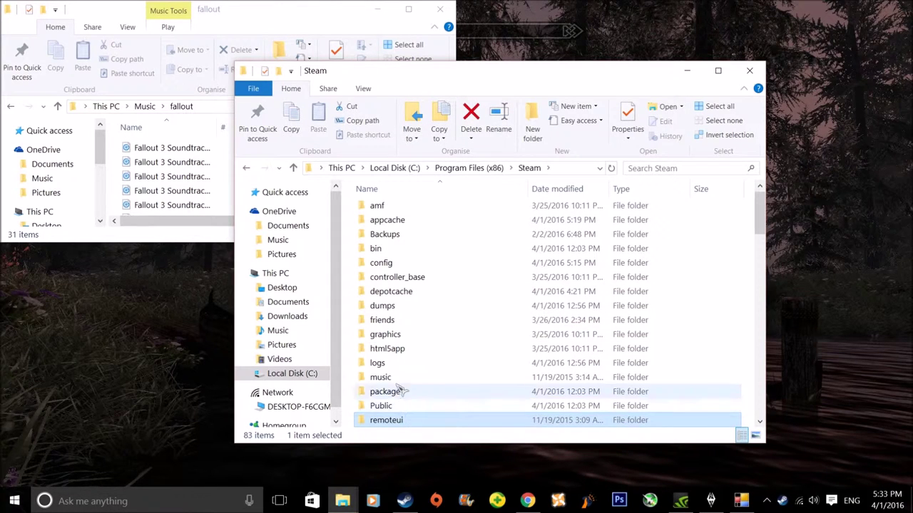
{"action": "scroll", "coordinate": [400, 335], "scroll_direction": "down", "scroll_amount": 6}
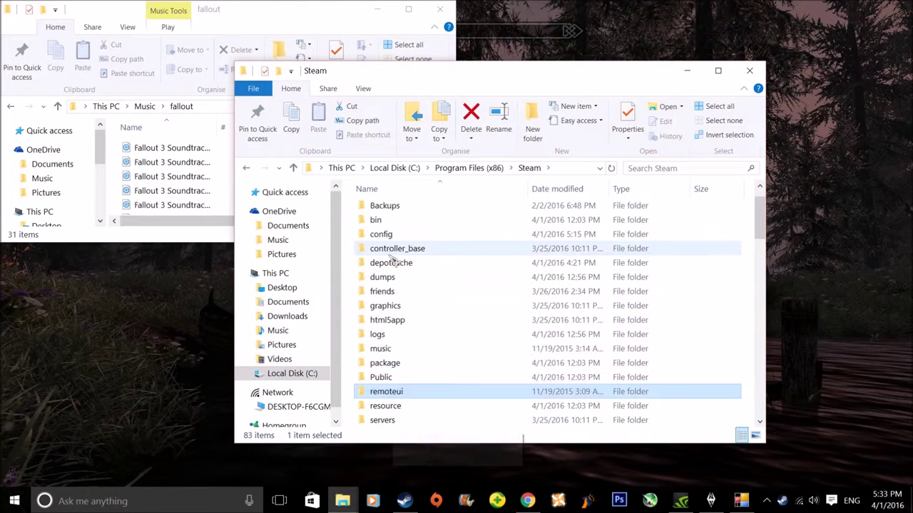
{"action": "scroll", "coordinate": [400, 341], "scroll_direction": "up", "scroll_amount": 1}
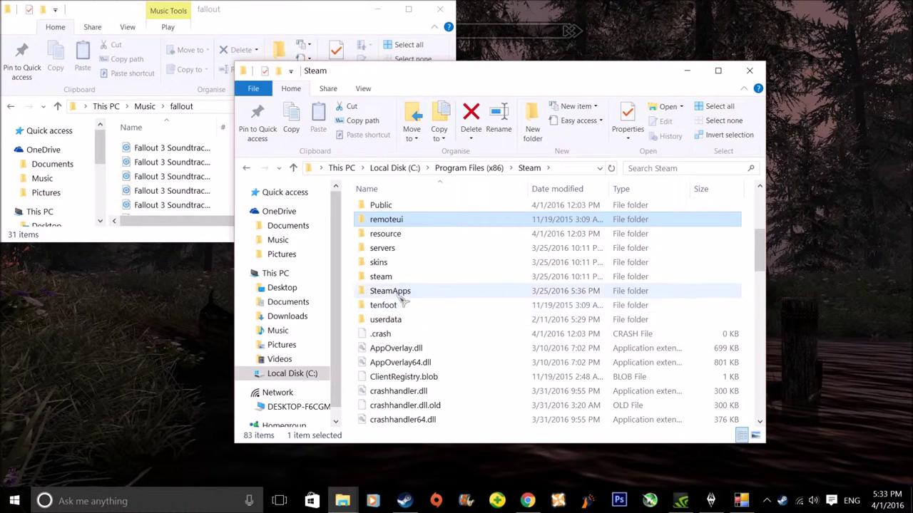
Step: Open SteamApps\common\Skyrim and snap that window to the top-right beside the fallout folder
{"action": "double_click", "coordinate": [391, 291]}
{"action": "double_click", "coordinate": [382, 211]}
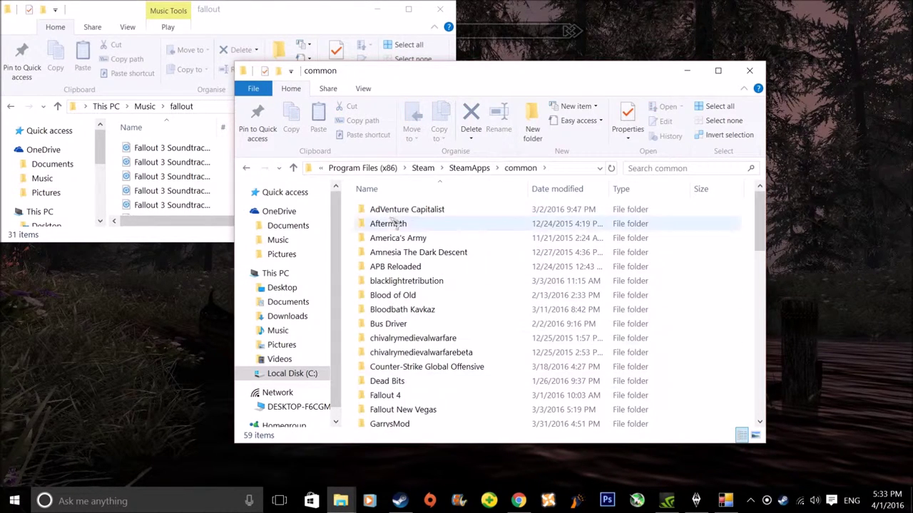
{"action": "scroll", "coordinate": [410, 285], "scroll_direction": "down", "scroll_amount": 2}
{"action": "scroll", "coordinate": [412, 286], "scroll_direction": "down", "scroll_amount": 6}
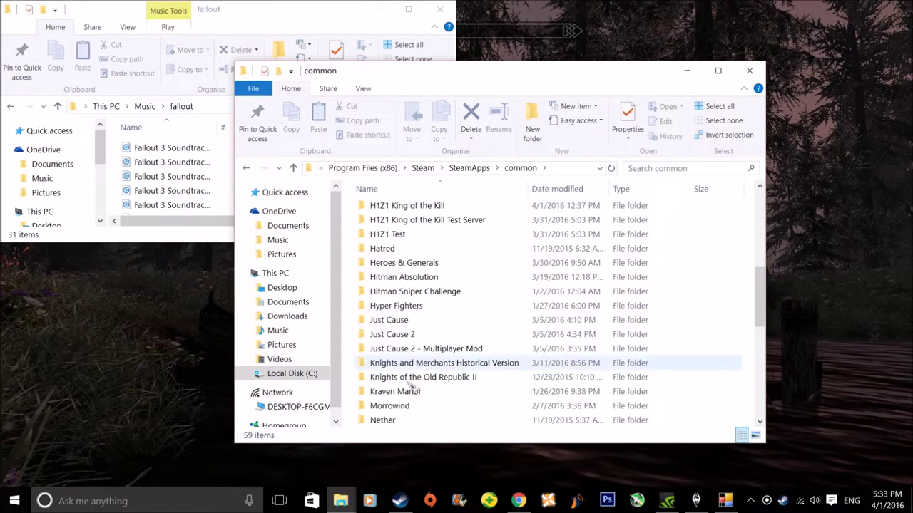
{"action": "scroll", "coordinate": [403, 329], "scroll_direction": "down", "scroll_amount": 6}
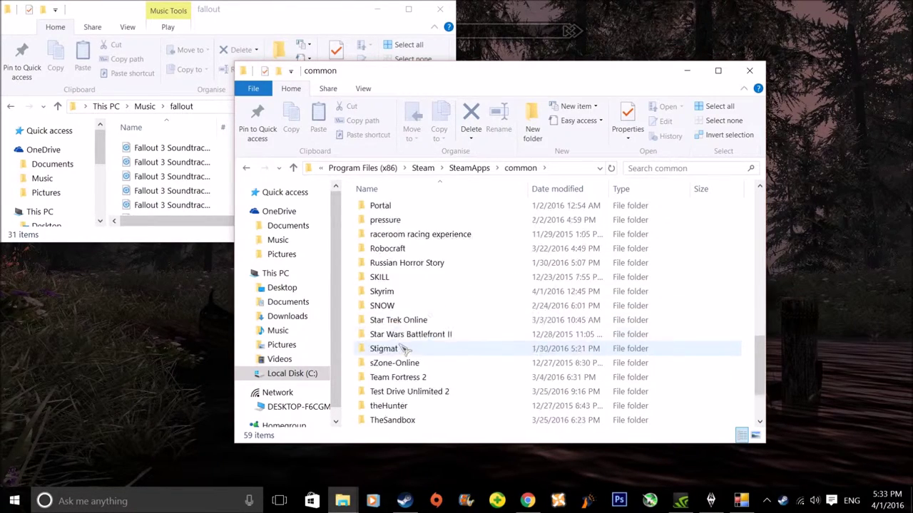
{"action": "scroll", "coordinate": [395, 309], "scroll_direction": "down", "scroll_amount": 1}
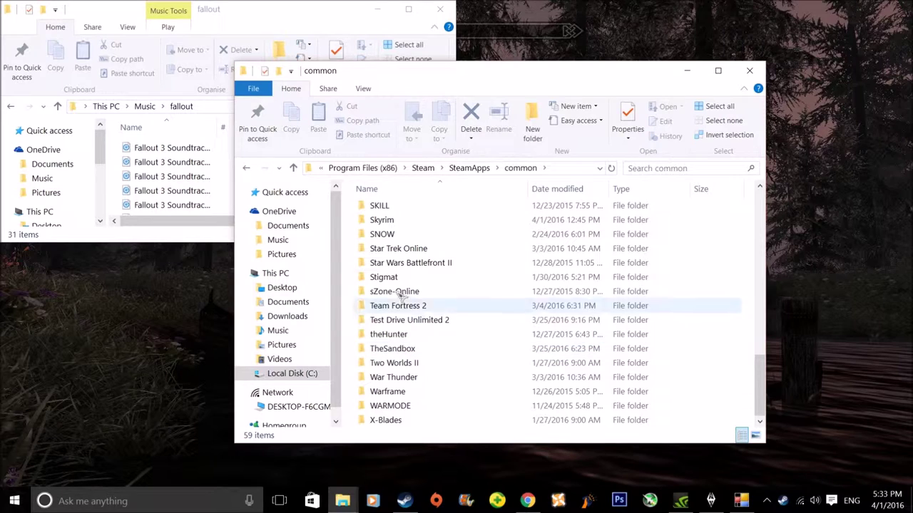
{"action": "double_click", "coordinate": [381, 220]}
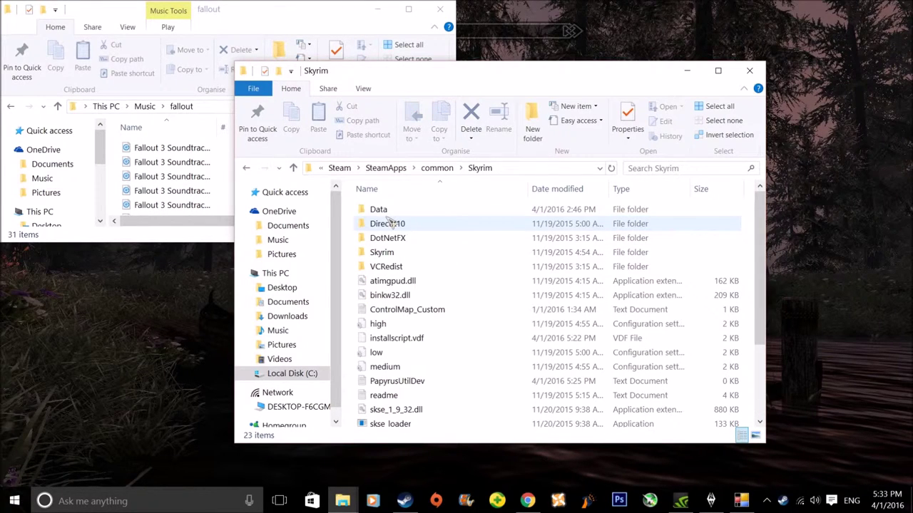
{"action": "left_click_drag", "start_coordinate": [622, 71], "coordinate": [912, 2]}
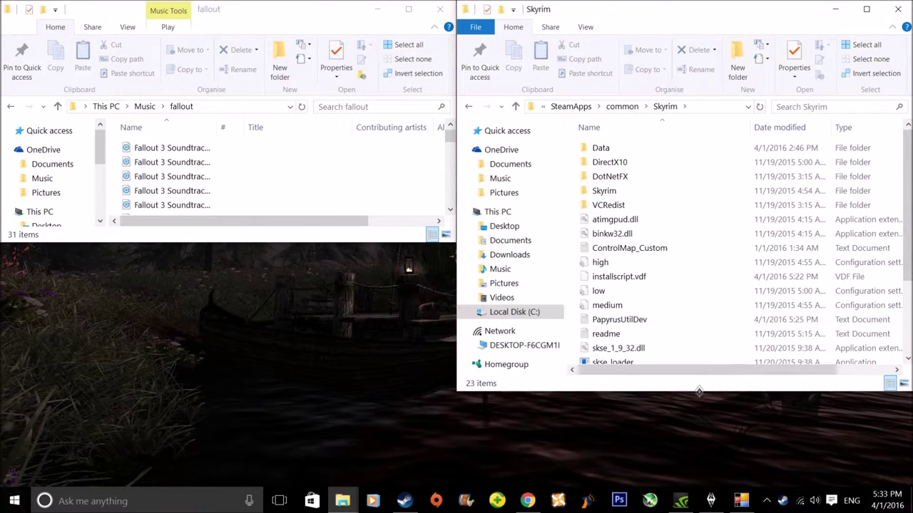
Step: Make both windows taller and open Skyrim's Data\music\special folder containing mus_maintheme.xwm
{"action": "left_click_drag", "start_coordinate": [347, 243], "coordinate": [350, 413]}
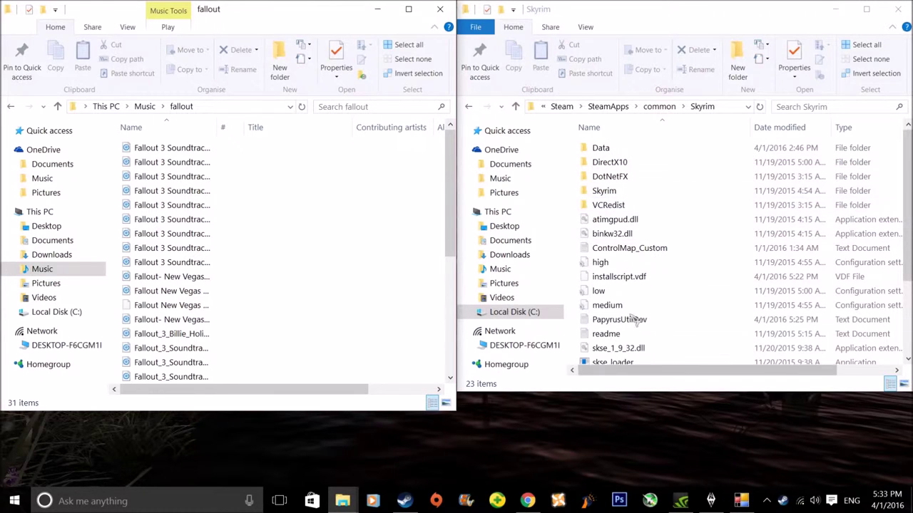
{"action": "double_click", "coordinate": [610, 149]}
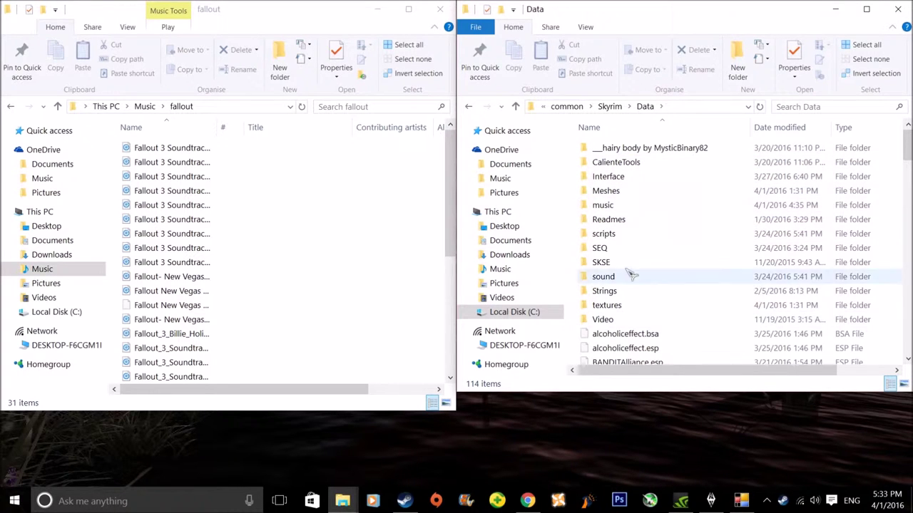
{"action": "mouse_move", "coordinate": [608, 207]}
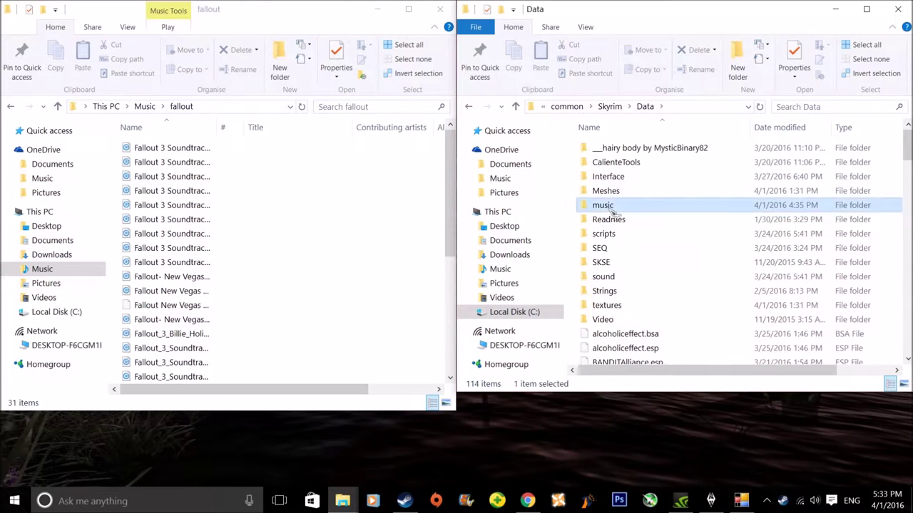
{"action": "double_click", "coordinate": [610, 206]}
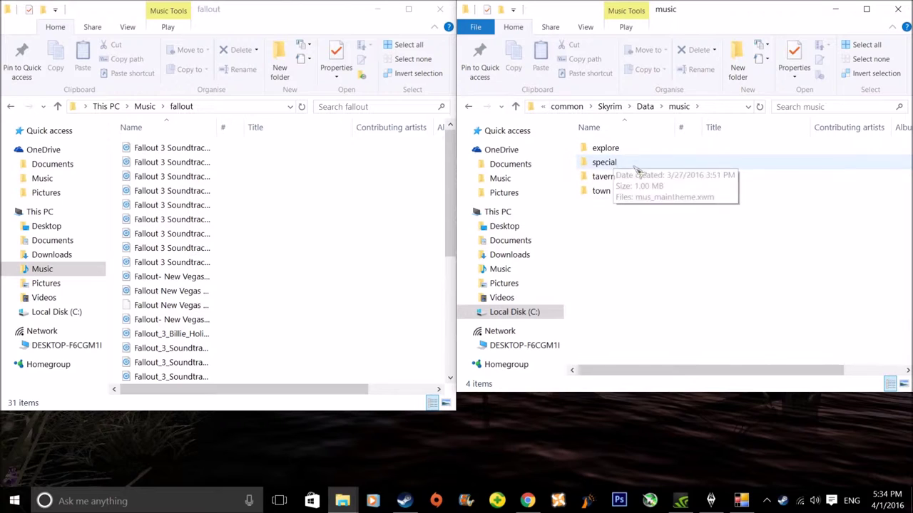
{"action": "double_click", "coordinate": [610, 164]}
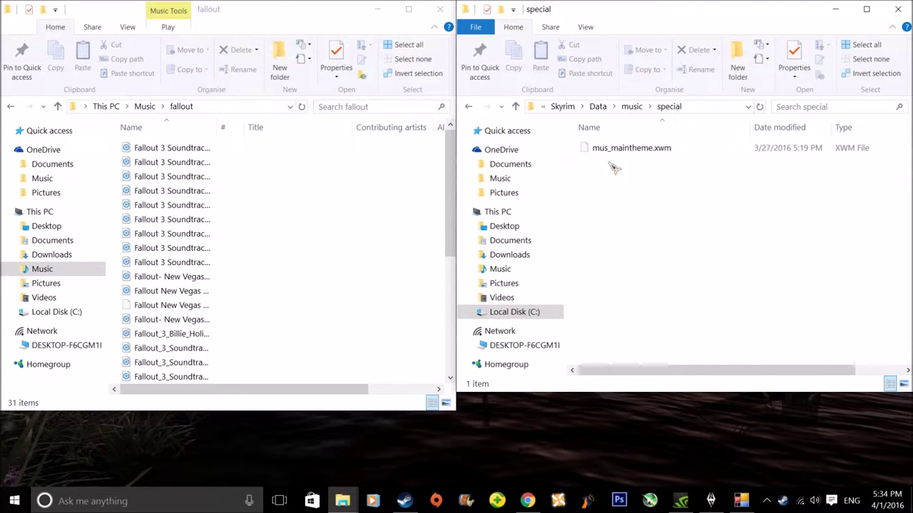
Step: Rename mus_maintheme.xwm to mus_mainthem.xwm by deleting the final 'e'
{"action": "left_click", "coordinate": [659, 156]}
{"action": "left_click", "coordinate": [653, 151]}
{"action": "left_click", "coordinate": [651, 148]}
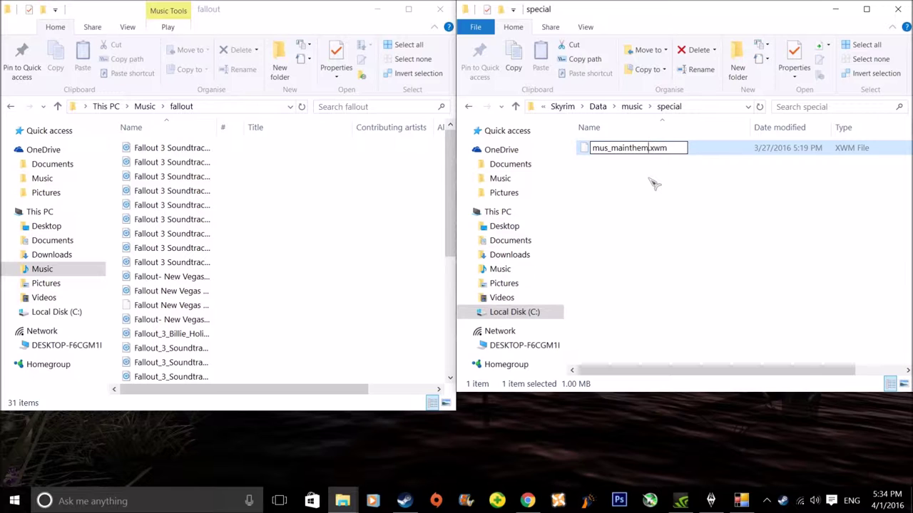
{"action": "left_click", "coordinate": [719, 199]}
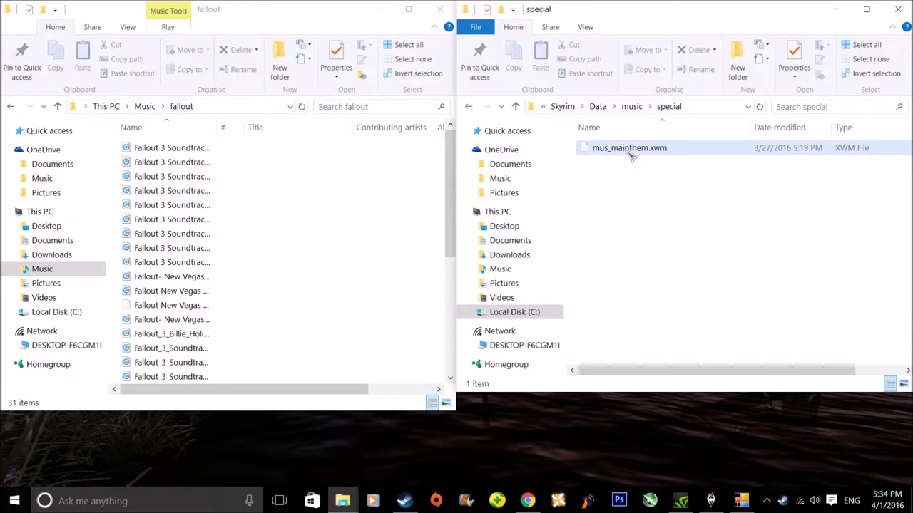
{"action": "right_click", "coordinate": [176, 306]}
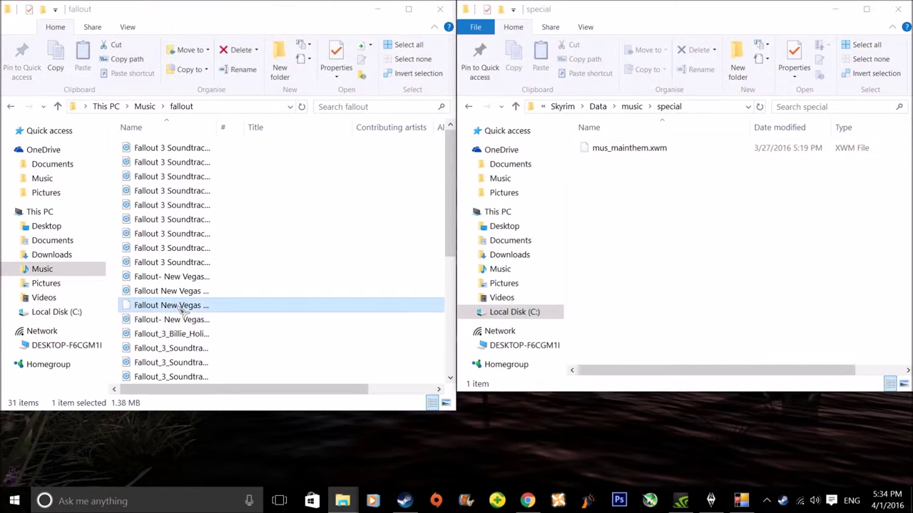
Step: Paste a copy of the Fallout New Vegas Soundtrack .xwm track into Skyrim's Data/music/special folder
{"action": "left_click", "coordinate": [222, 225]}
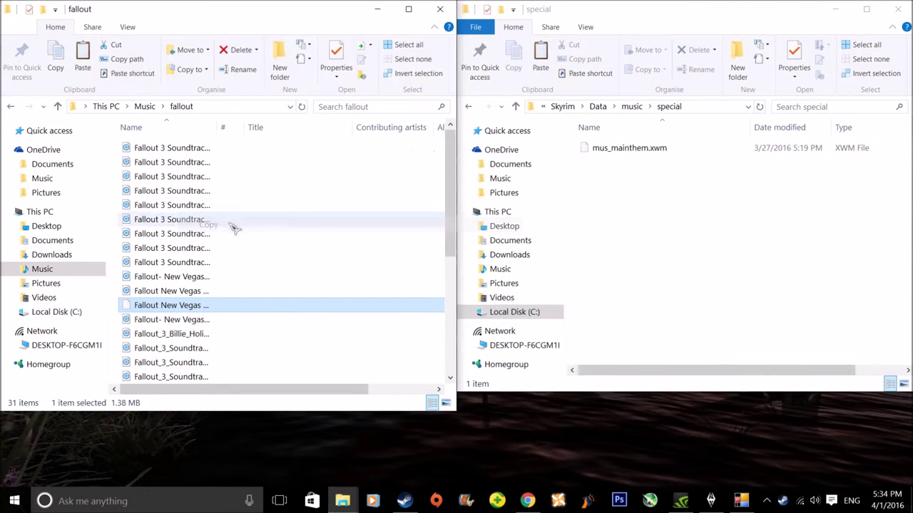
{"action": "left_click", "coordinate": [668, 197]}
{"action": "right_click", "coordinate": [606, 176]}
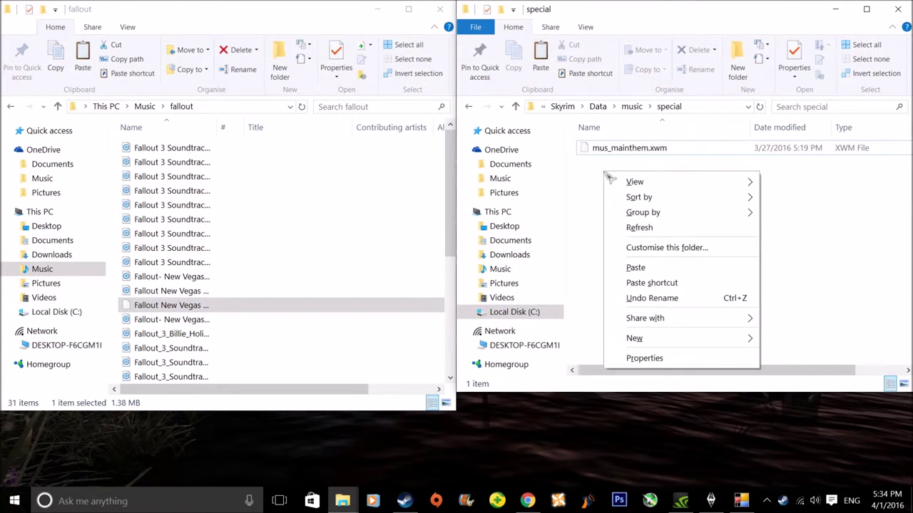
{"action": "left_click", "coordinate": [637, 268]}
{"action": "left_click", "coordinate": [621, 200]}
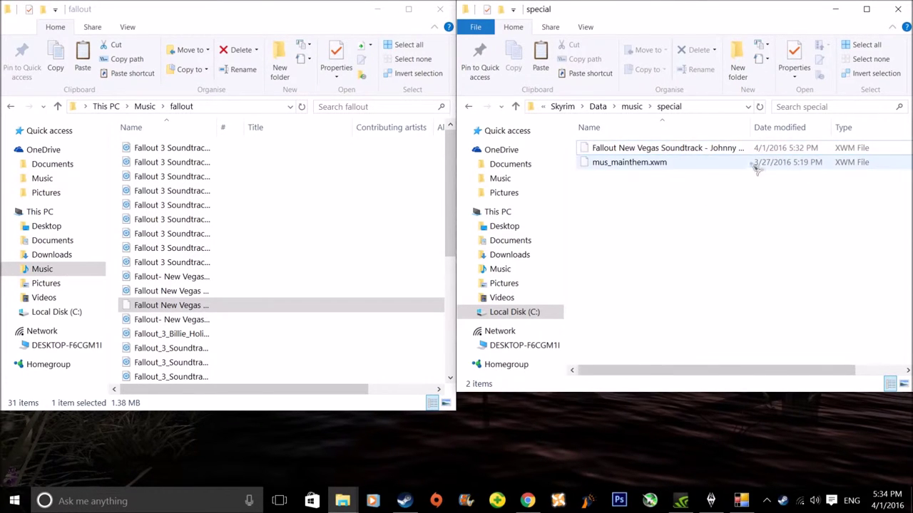
Step: Rename the pasted track to mus_maintheme, keeping the .xwm extension
{"action": "left_click", "coordinate": [627, 149]}
{"action": "left_click", "coordinate": [627, 151]}
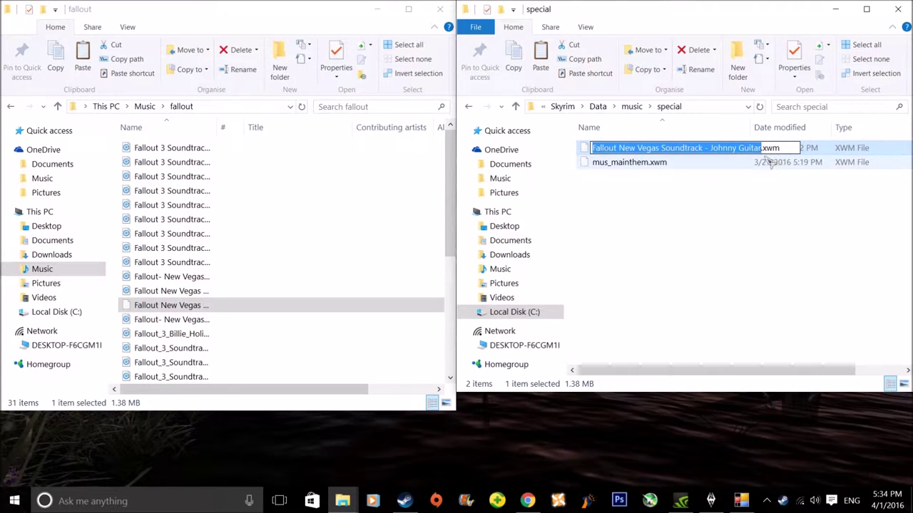
{"action": "key", "text": "BackSpace"}
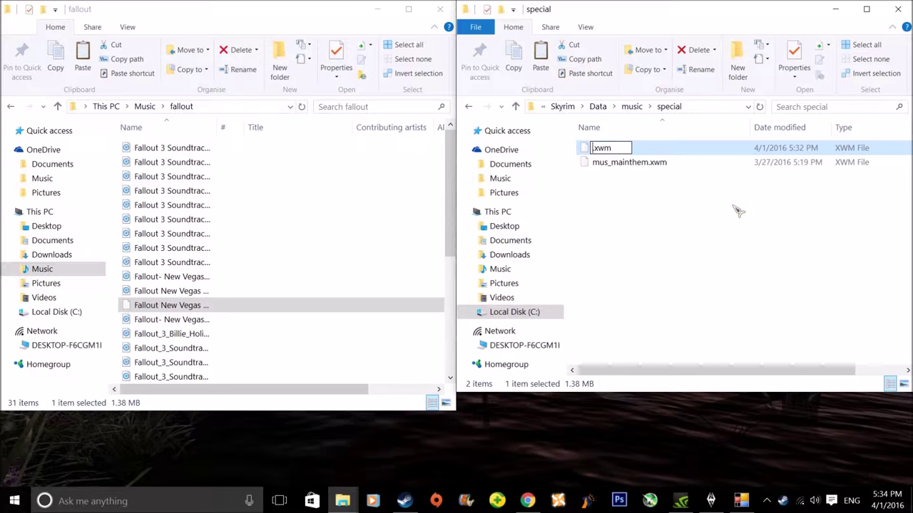
{"action": "type", "text": "mus_"}
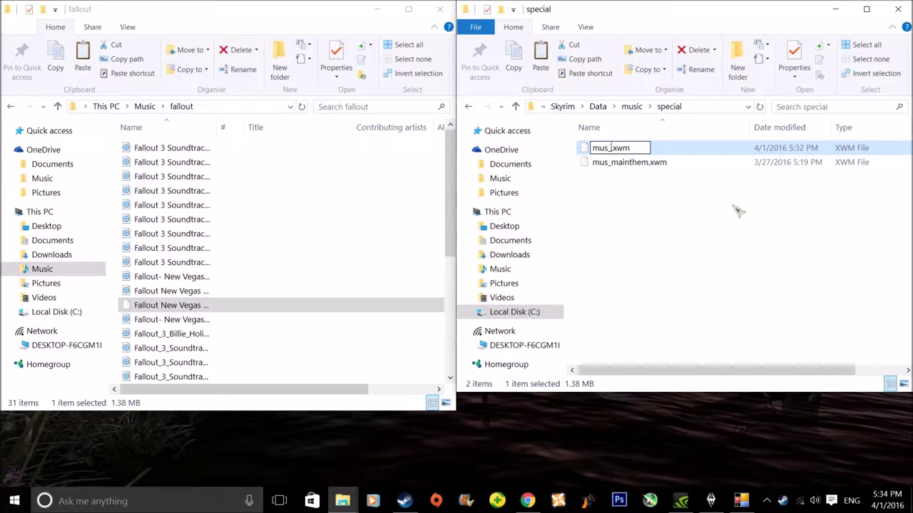
{"action": "type", "text": "main"}
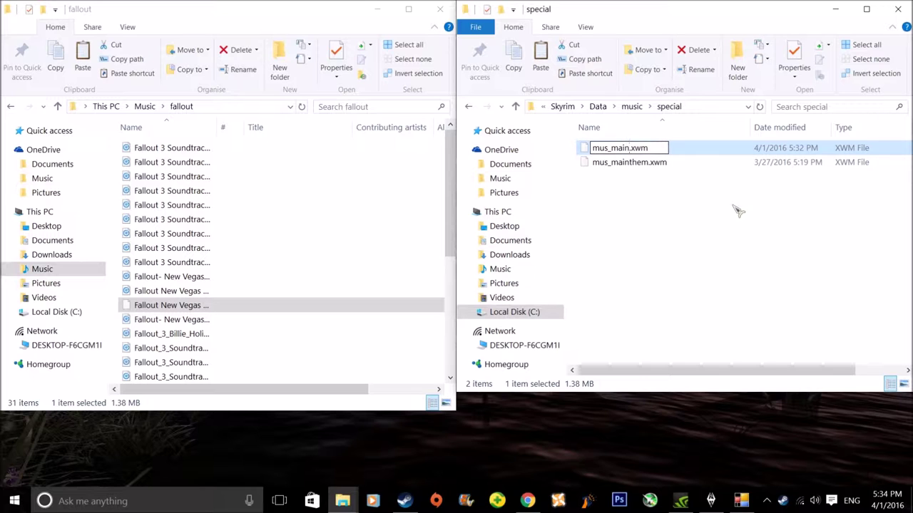
{"action": "type", "text": "theme"}
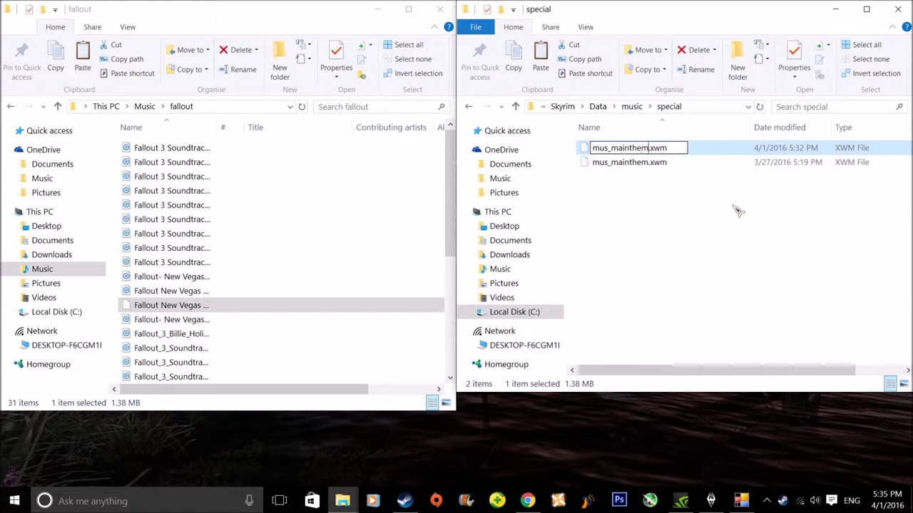